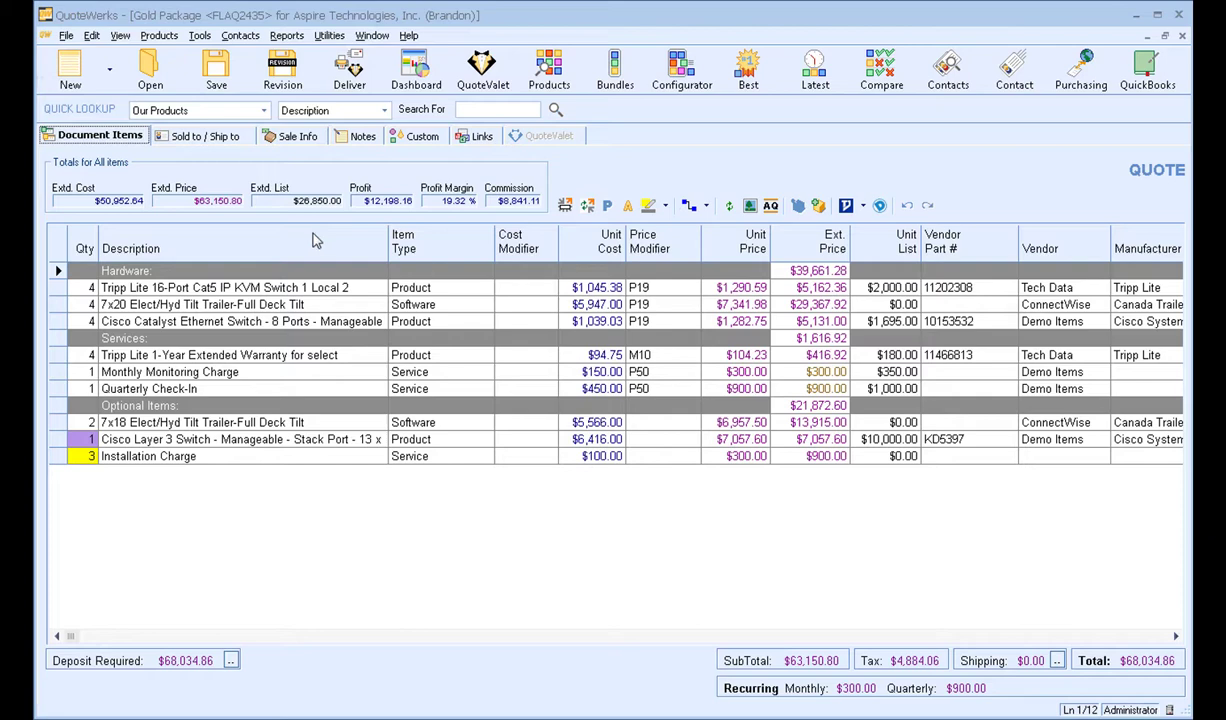
- Open Deliver for FLAQ2435, check the Cover Page and Layout tabs, then submit it for peer review
left_click(350, 70)
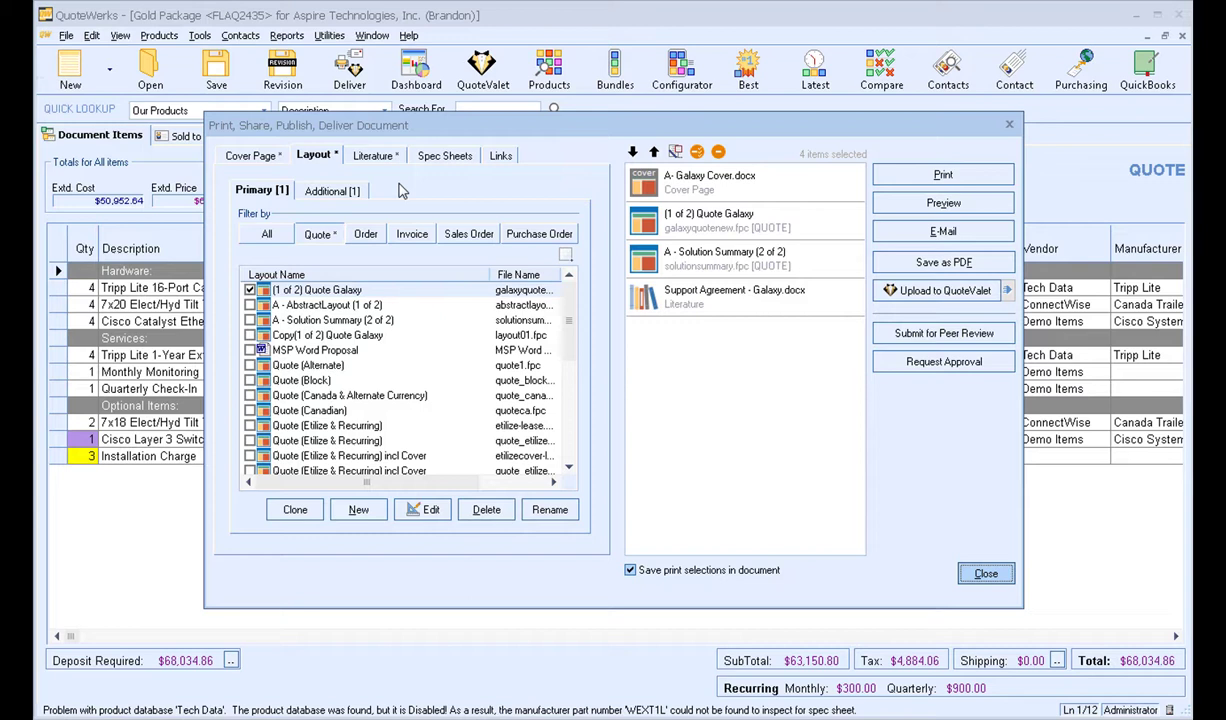
left_click(246, 156)
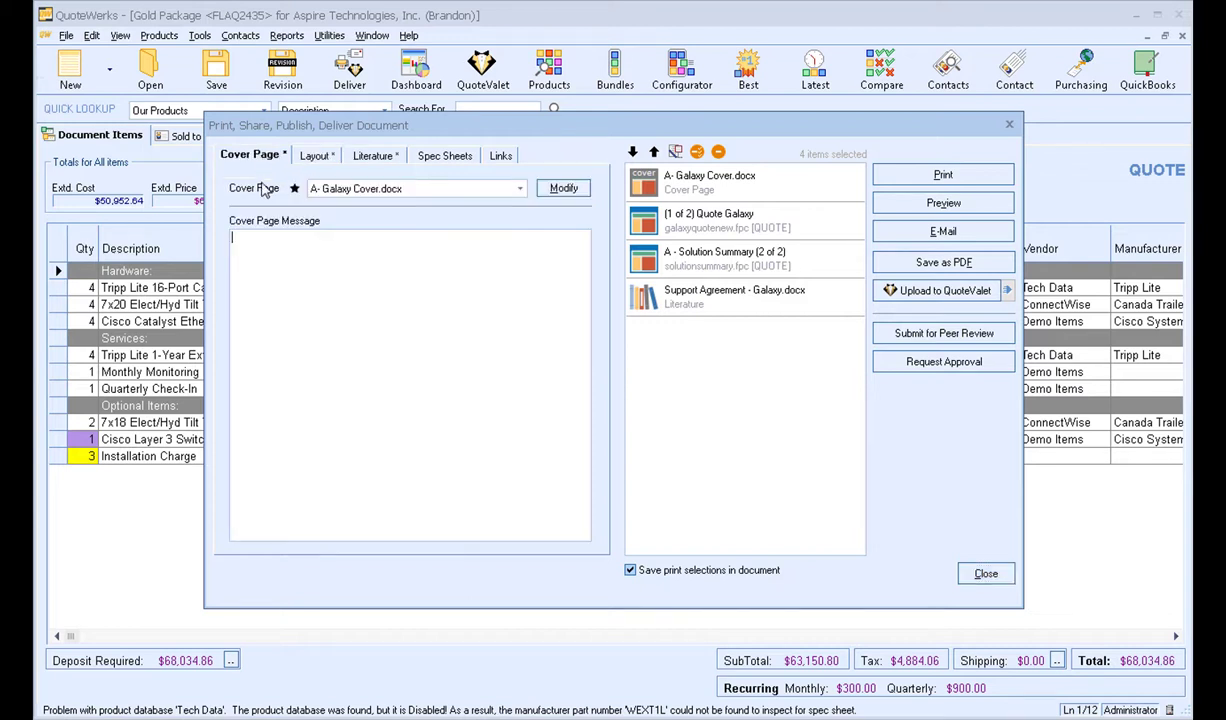
left_click(314, 157)
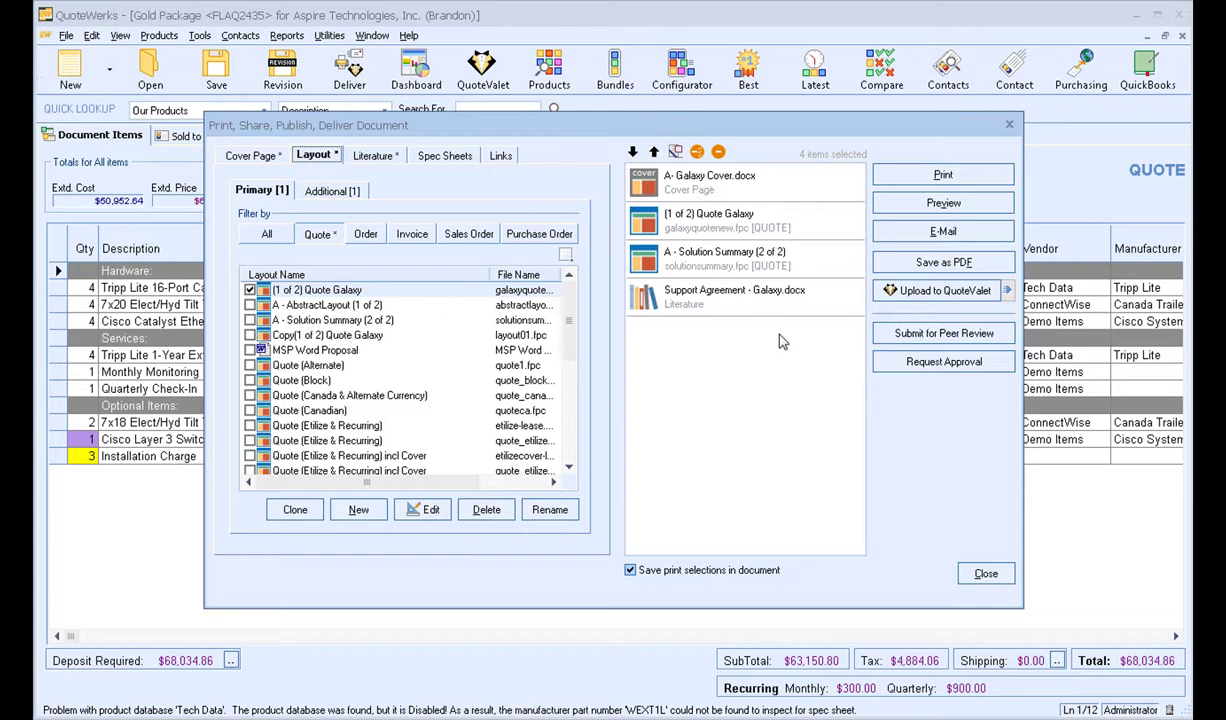
left_click(1003, 340)
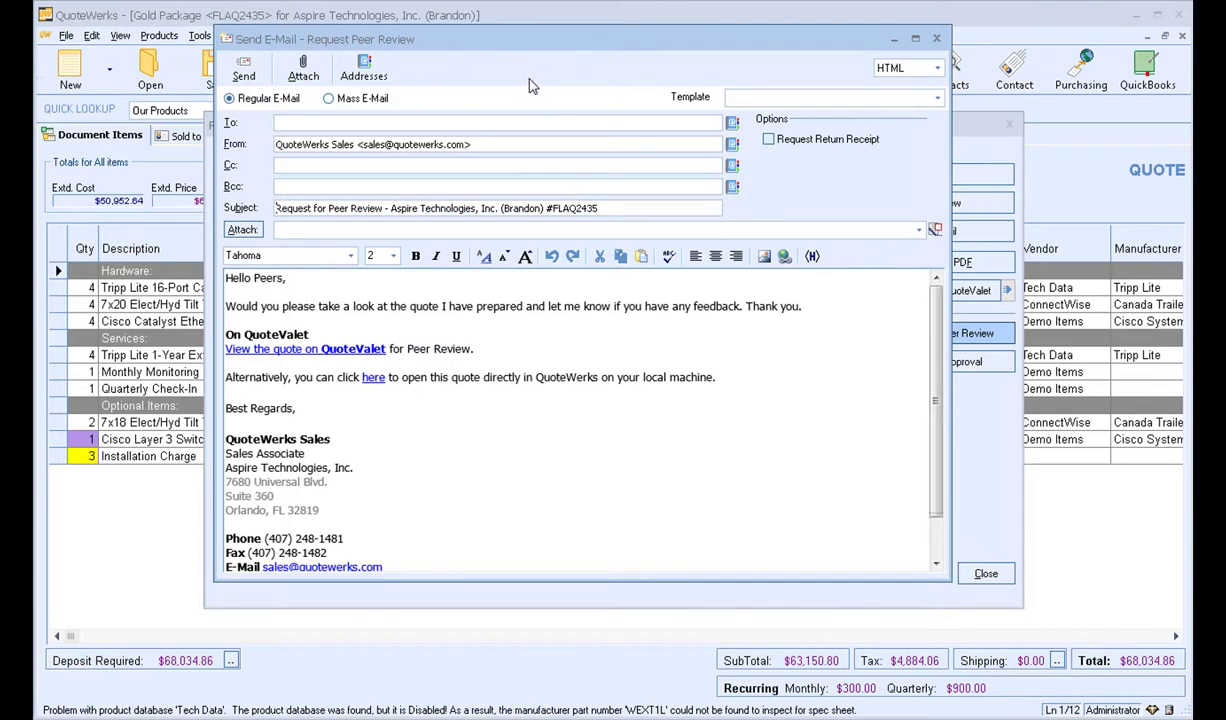
- Add three QuoteWerks Users from the address book to the e-mail's To line
left_click(733, 126)
left_click(561, 131)
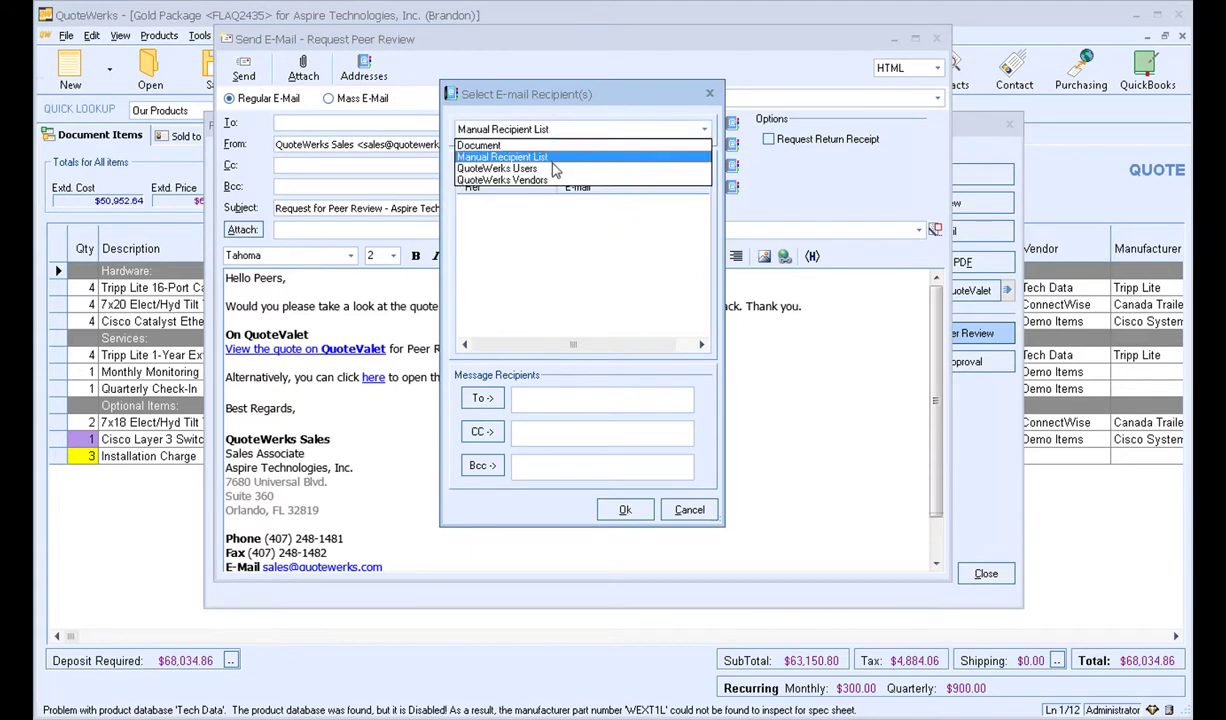
left_click(556, 168)
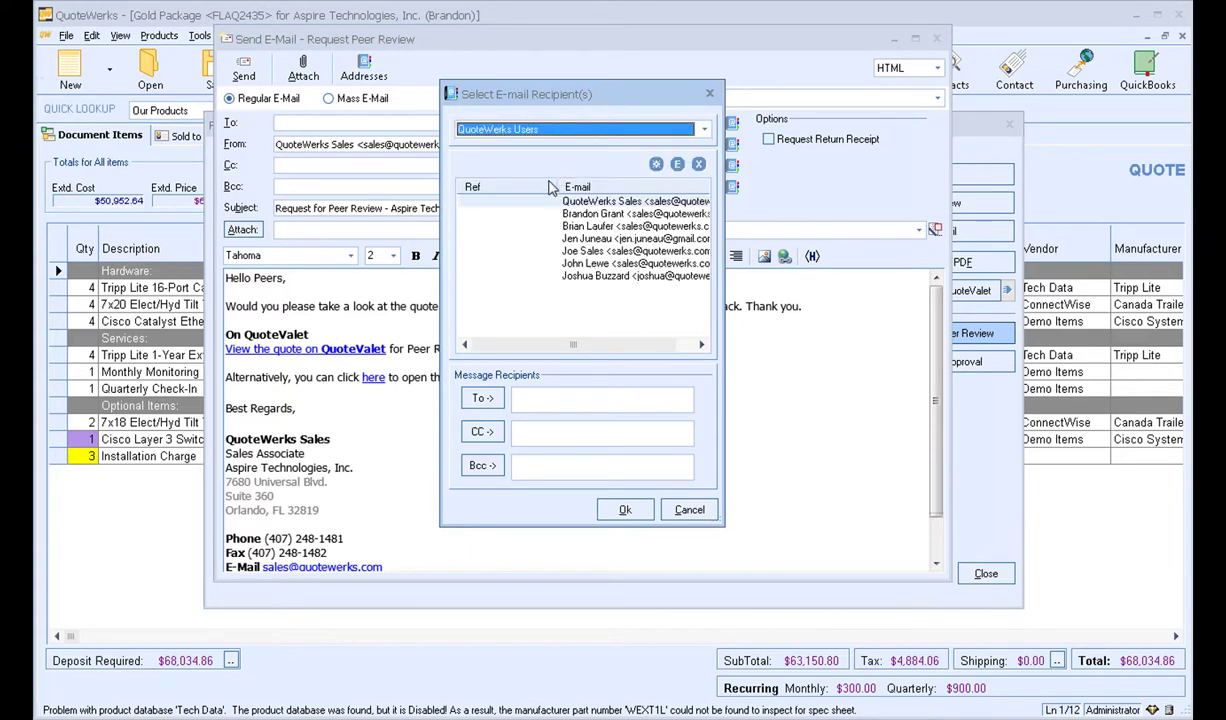
left_click(605, 215)
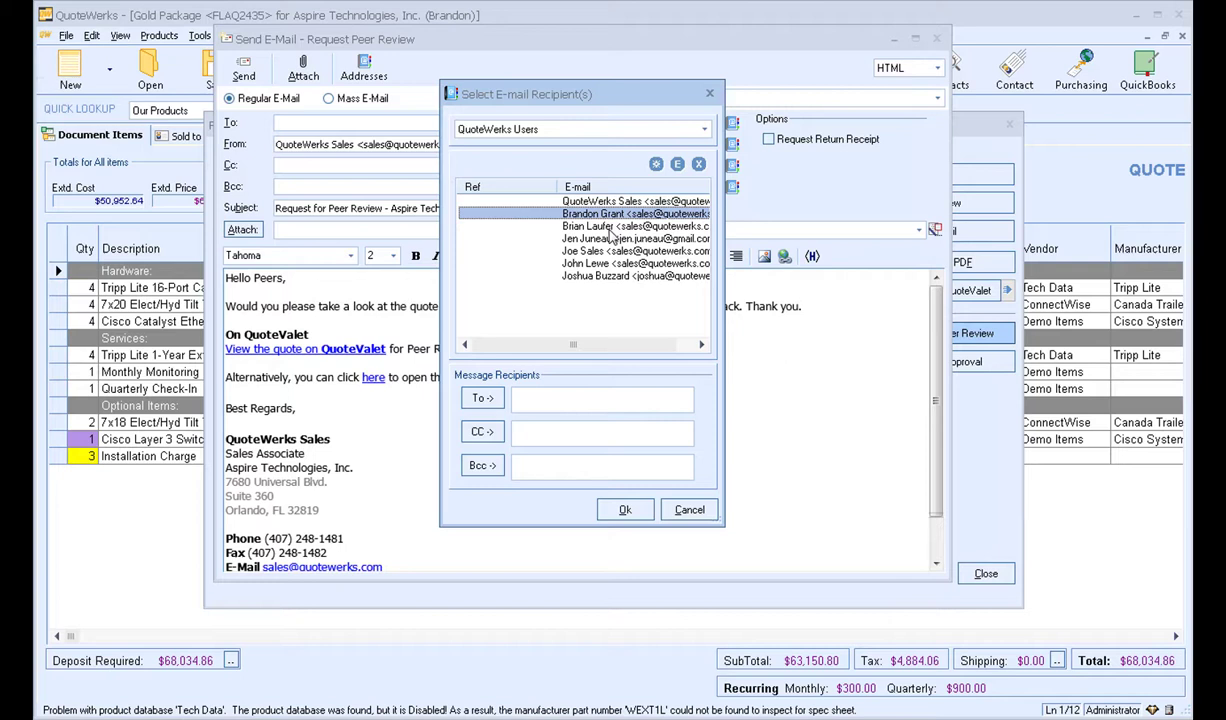
left_click(605, 227)
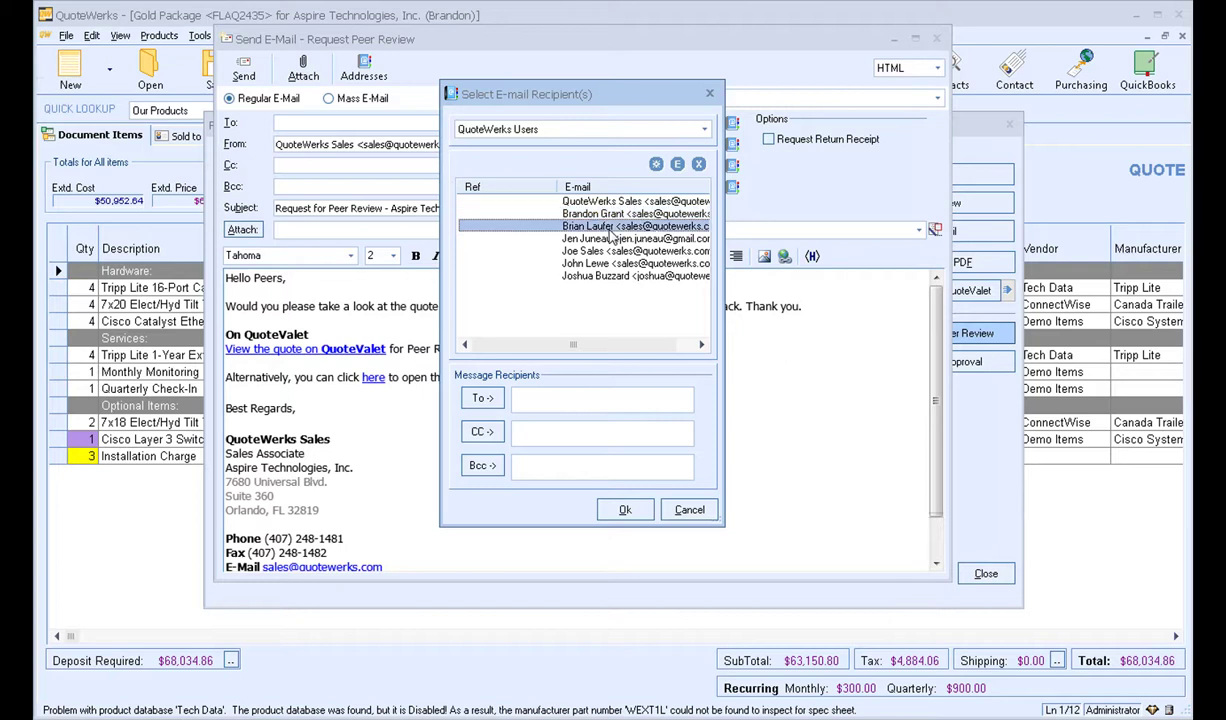
left_click(608, 252, "shift")
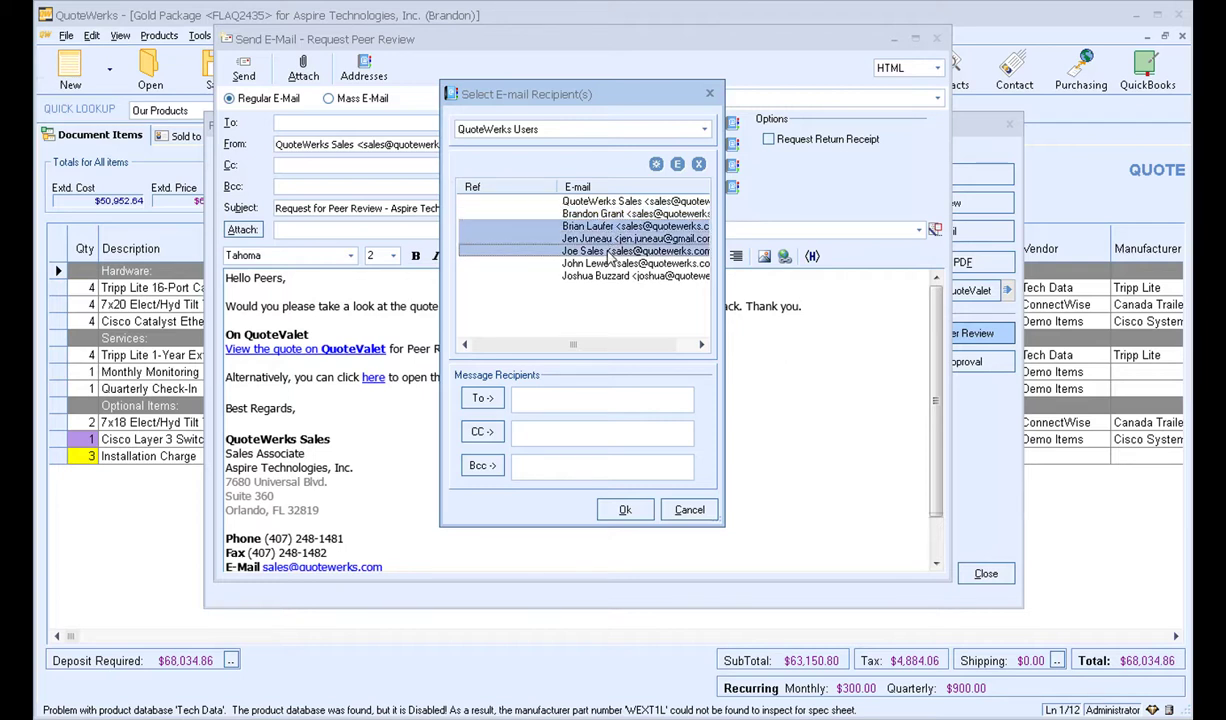
left_click(478, 396)
left_click(625, 510)
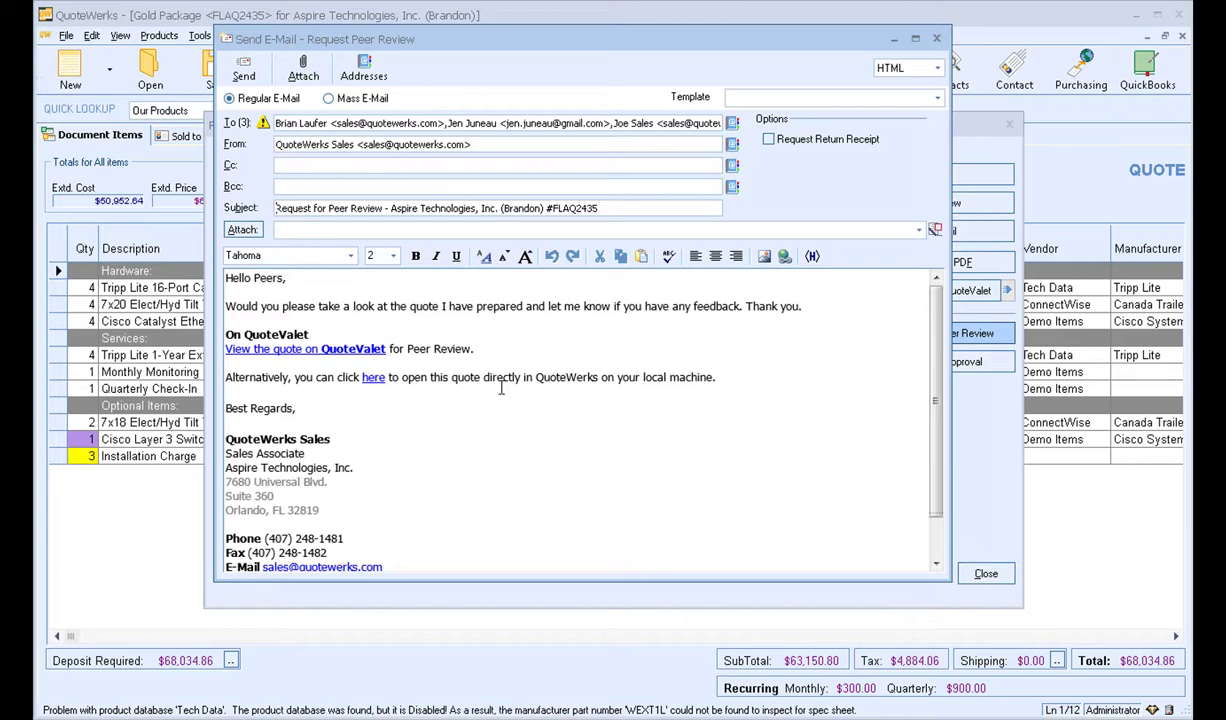
- Highlight the QuoteValet review link and the local quote link in the e-mail
left_click_drag(478, 349, 209, 348)
left_click(479, 350)
left_click_drag(360, 378, 386, 378)
left_click(388, 392)
left_click(517, 465)
- Close the e-mail and Deliver windows, then open the quote's peer review page
left_click(937, 41)
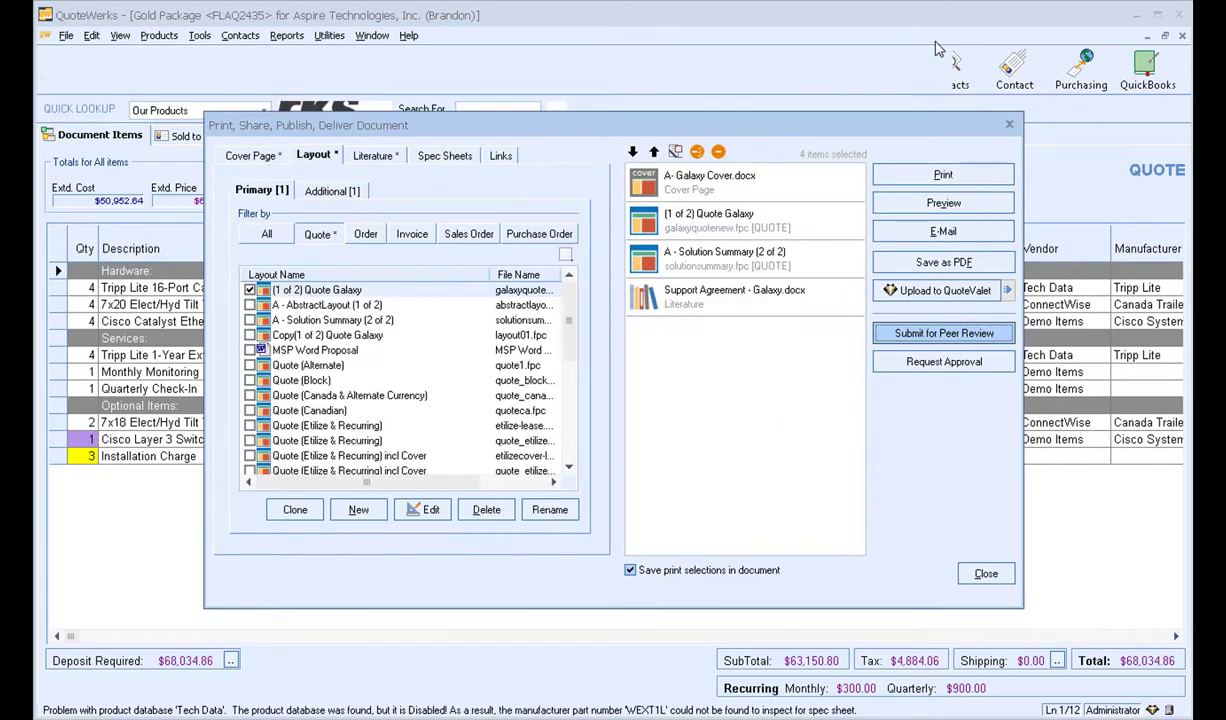
left_click(985, 572)
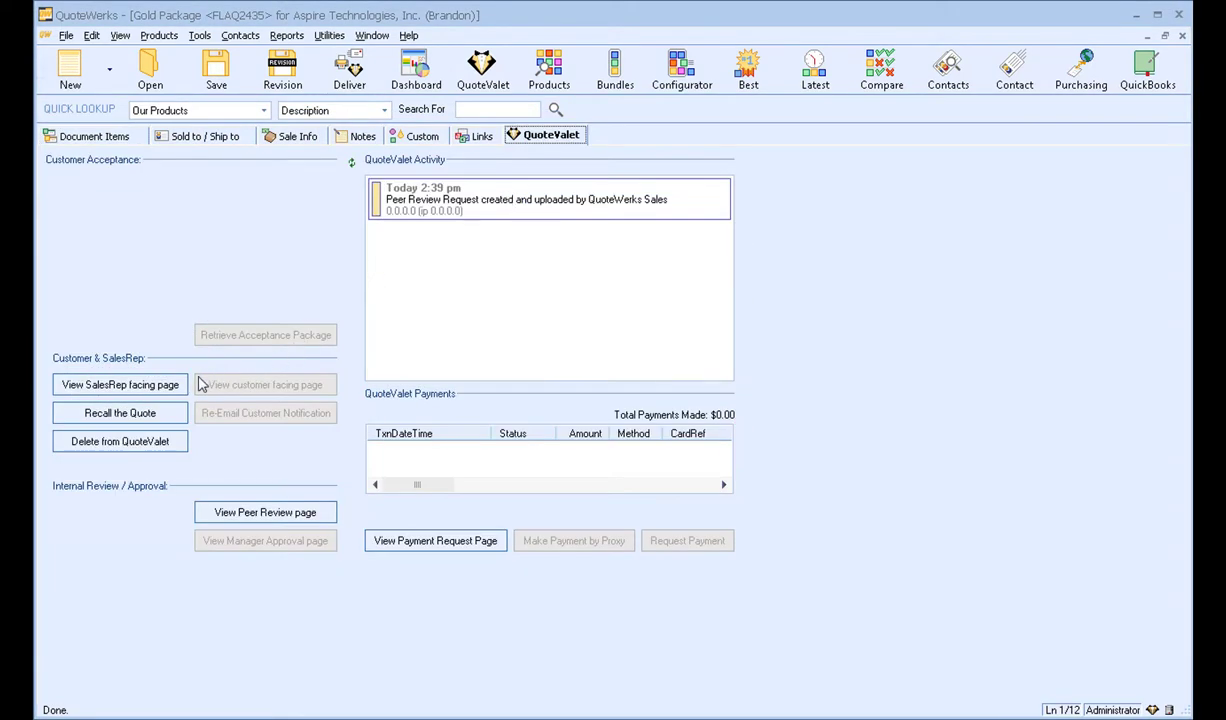
left_click(219, 512)
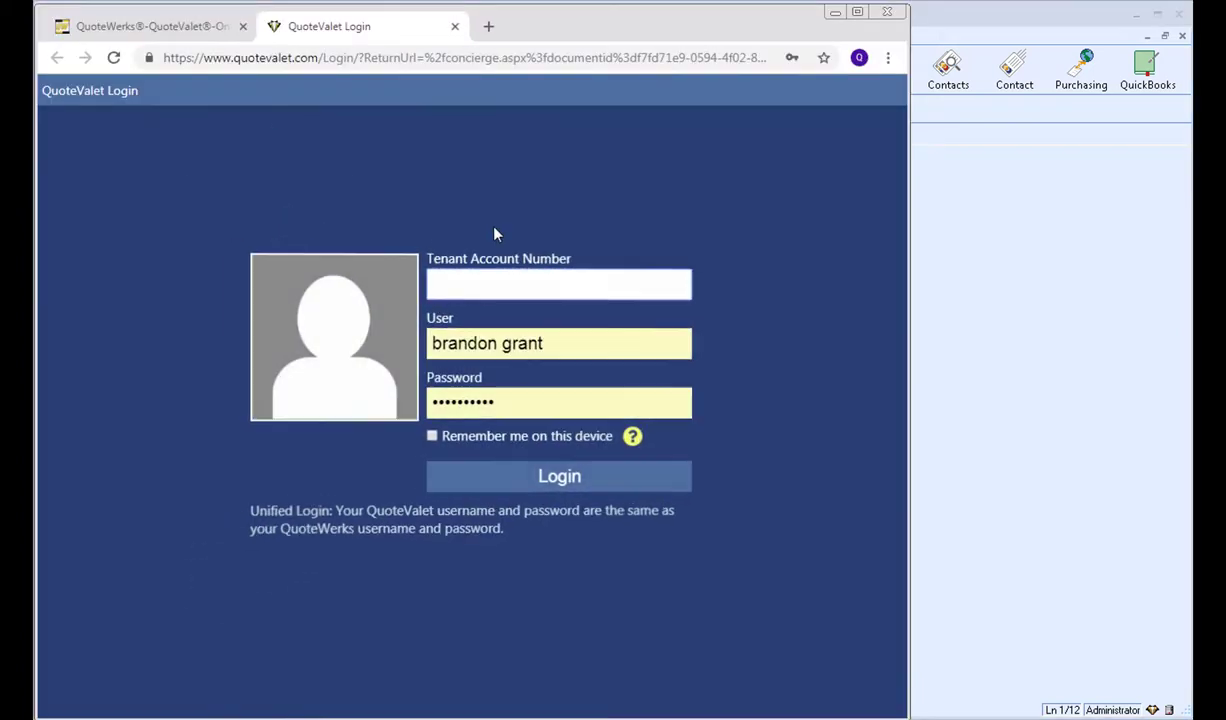
- Paste the tenant account number, re-enter the reviewer's user name and password, and log in
key("ctrl+v")
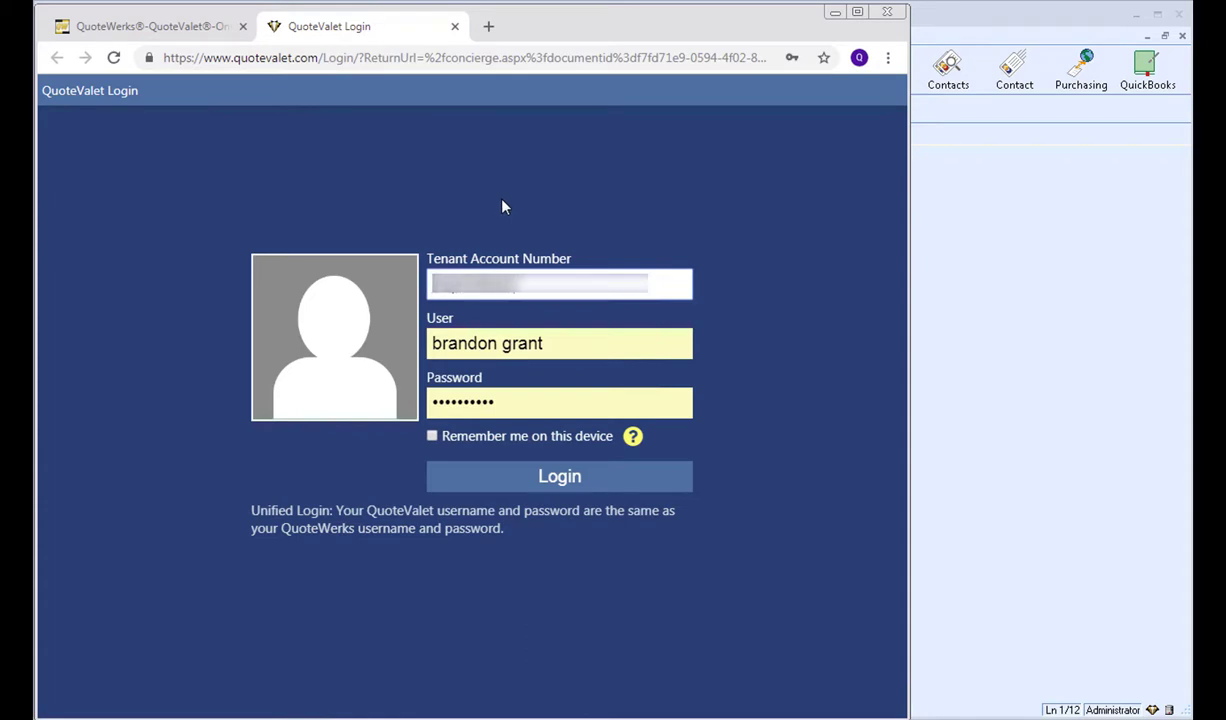
key("Tab")
key("Tab")
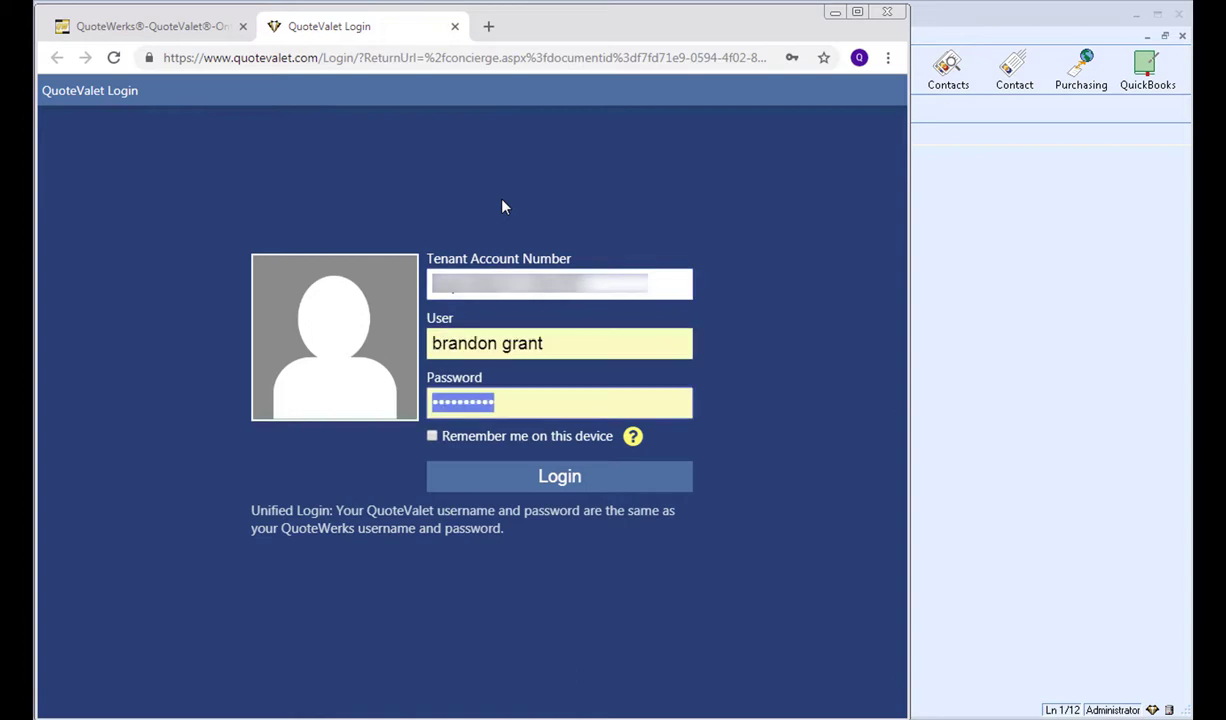
type("••••")
key("shift+Tab")
type("b")
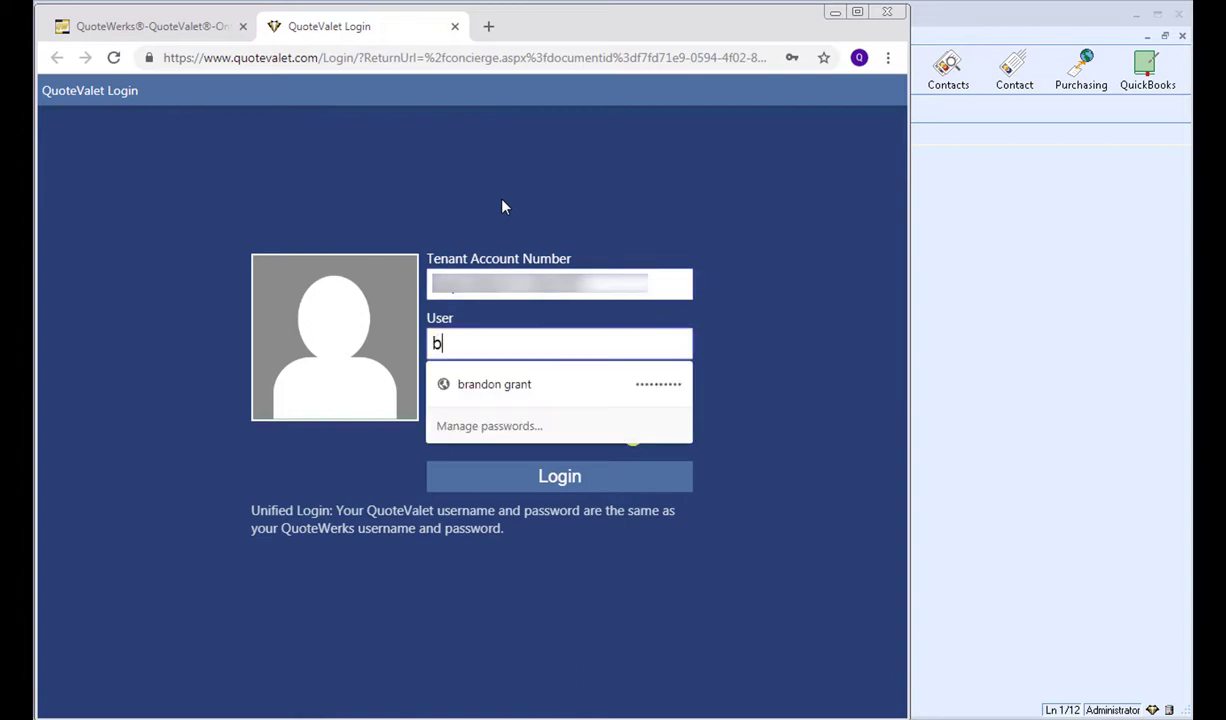
type("randon")
key("Tab")
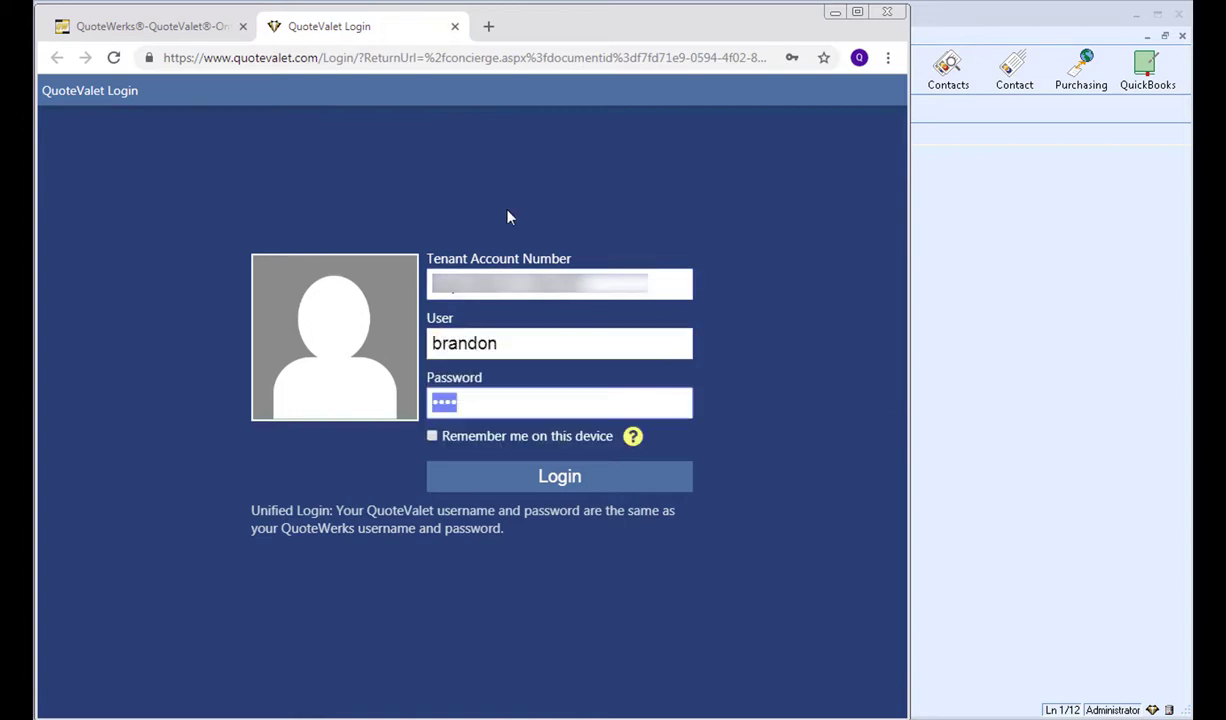
left_click(548, 478)
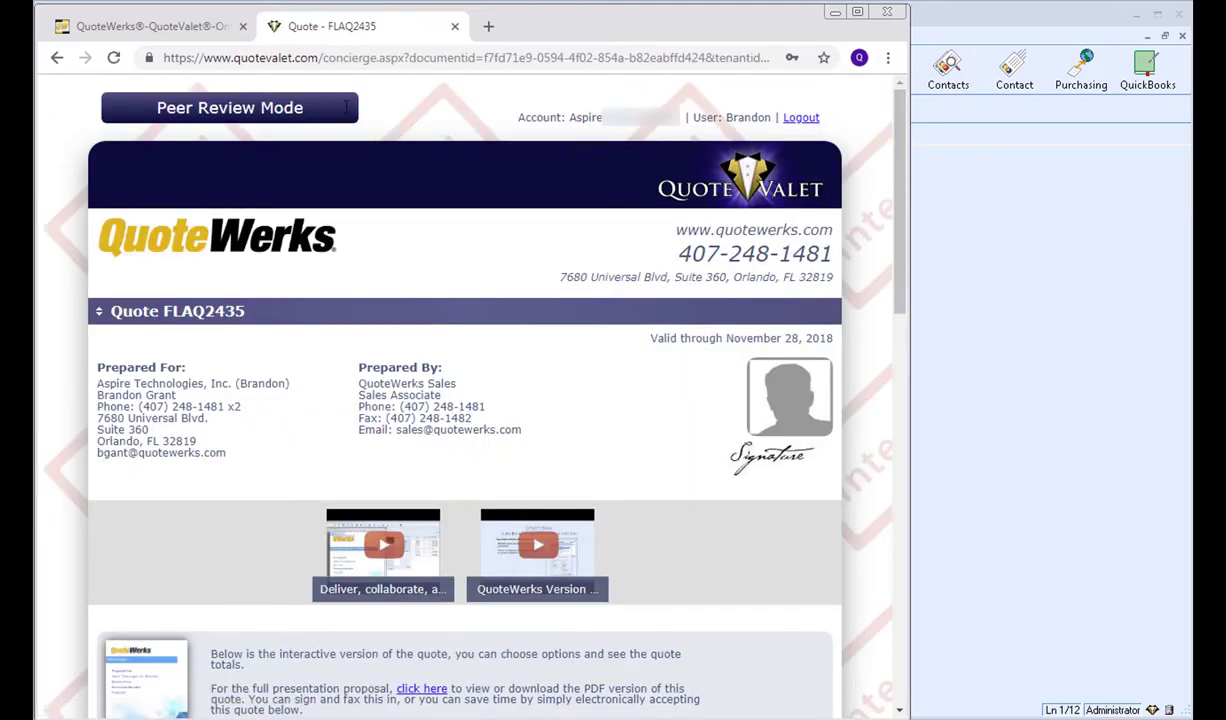
scroll(872, 150, "down", 2)
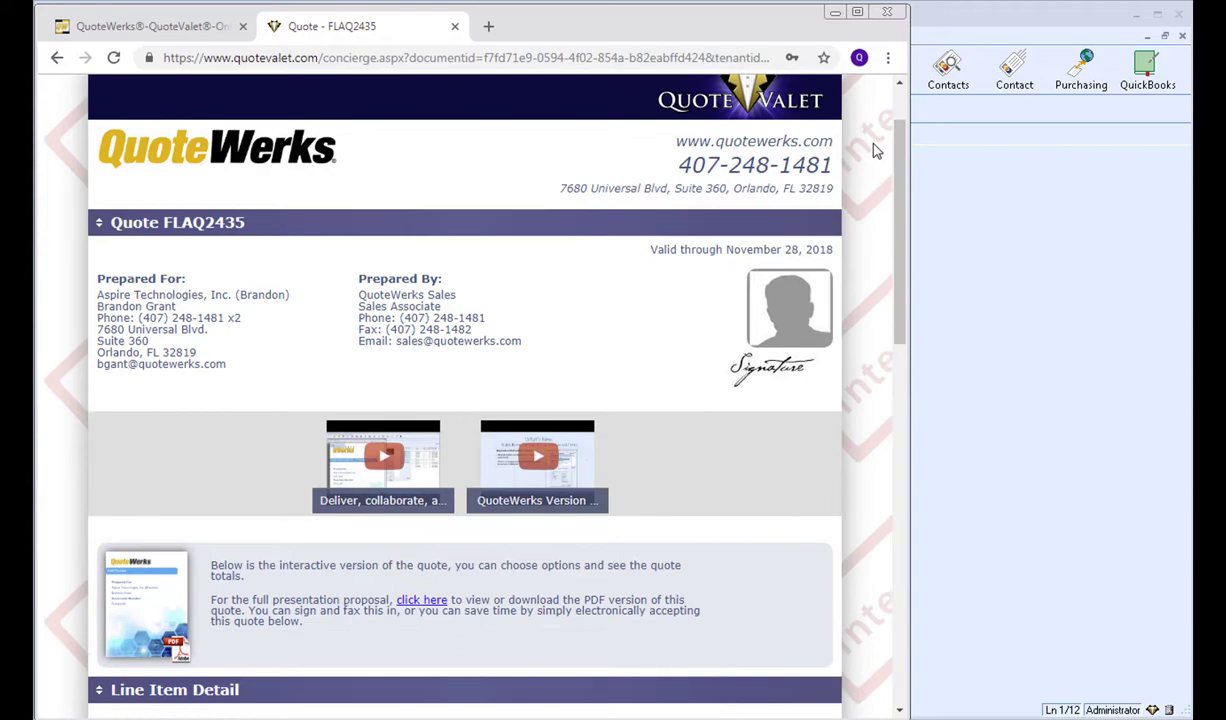
scroll(872, 150, "down", 2)
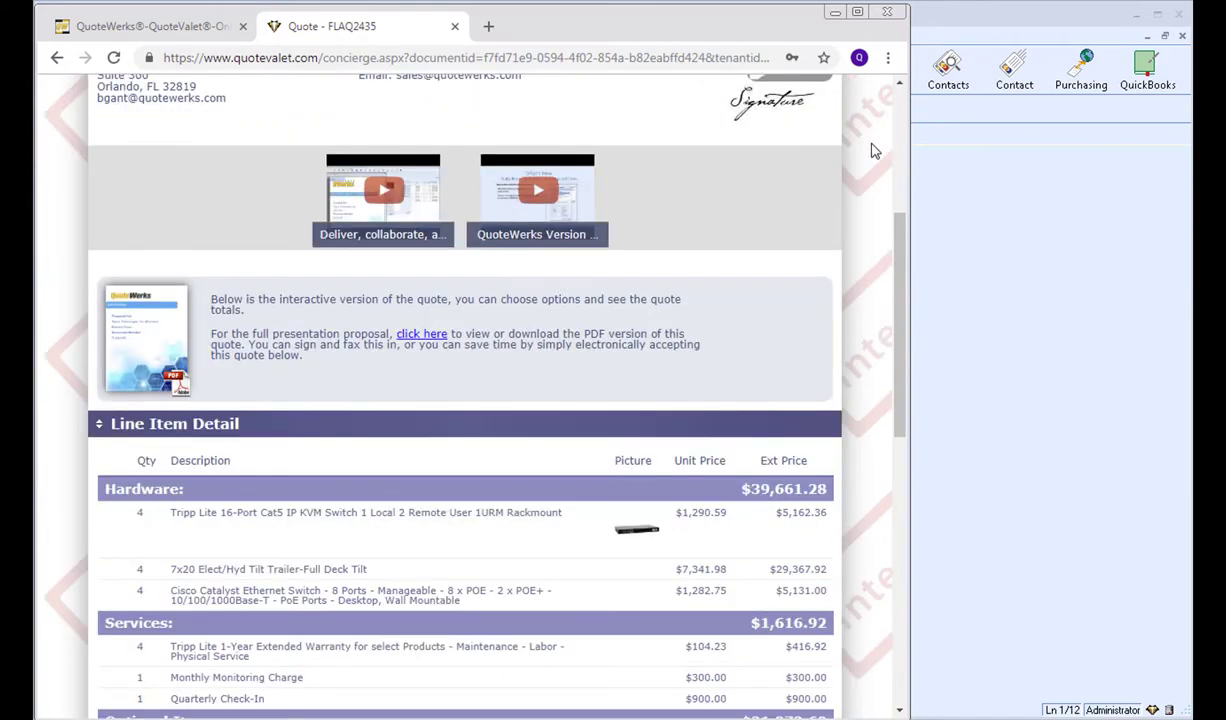
scroll(872, 150, "down", 2)
scroll(872, 150, "down", 1)
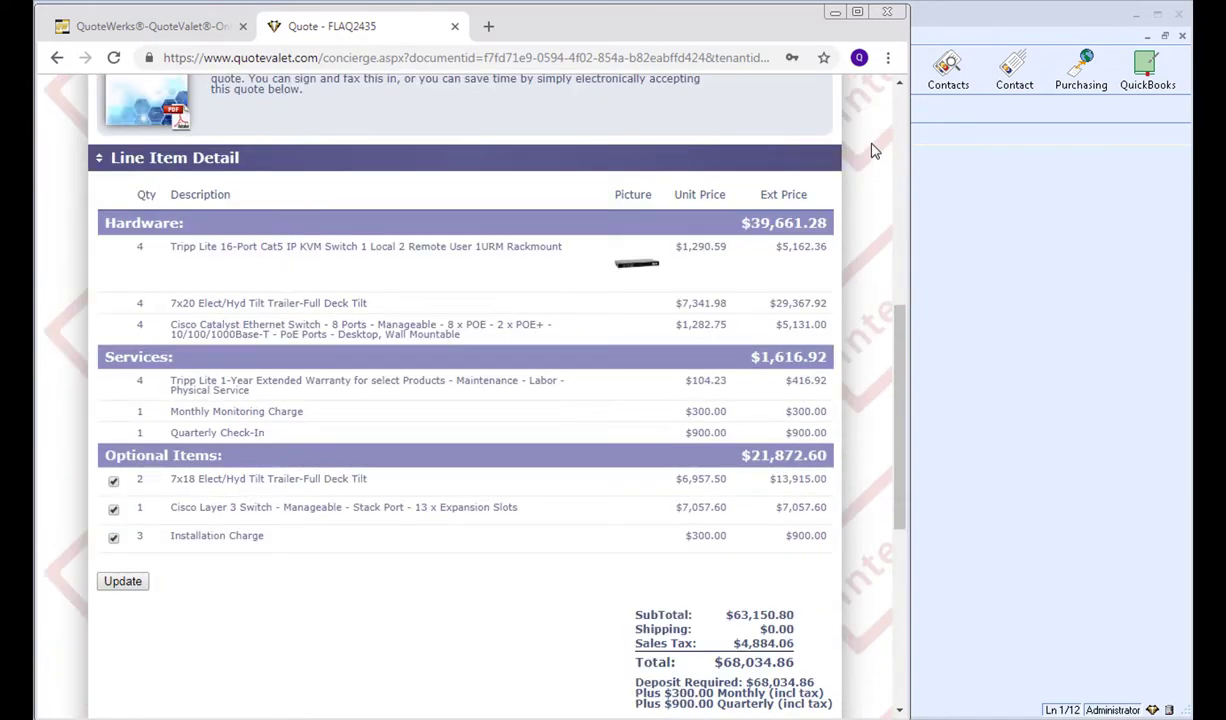
scroll(872, 150, "down", 5)
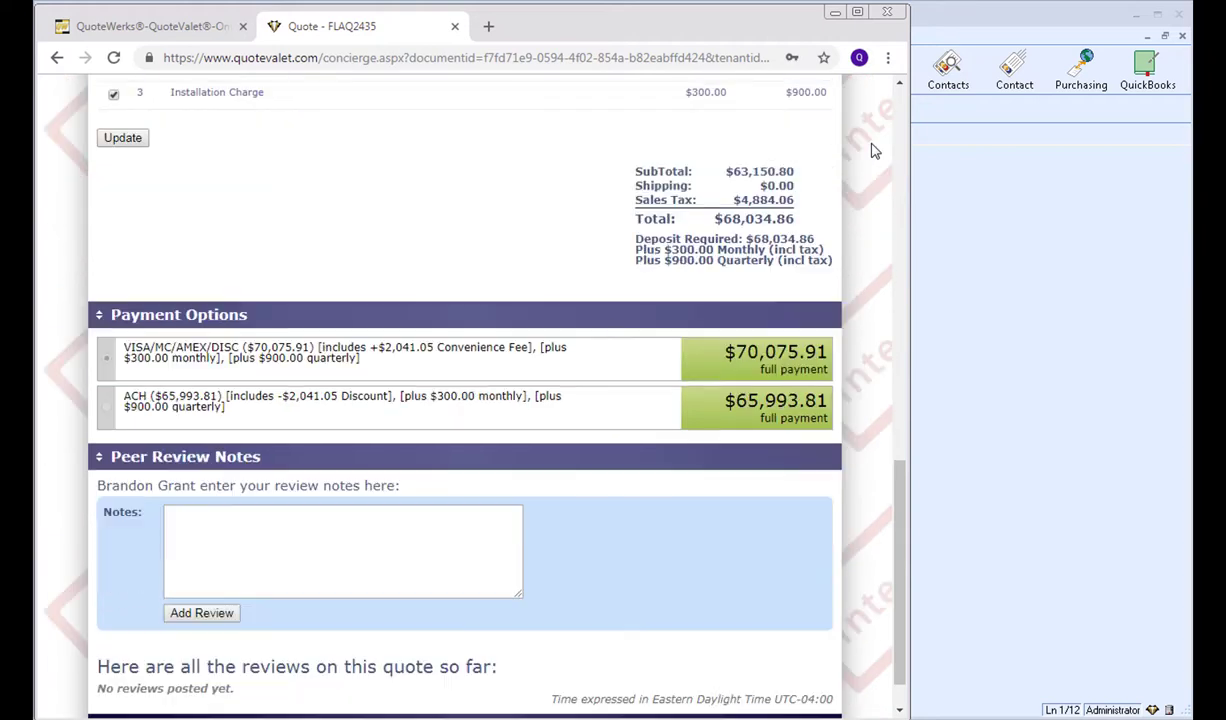
scroll(872, 150, "down", 1)
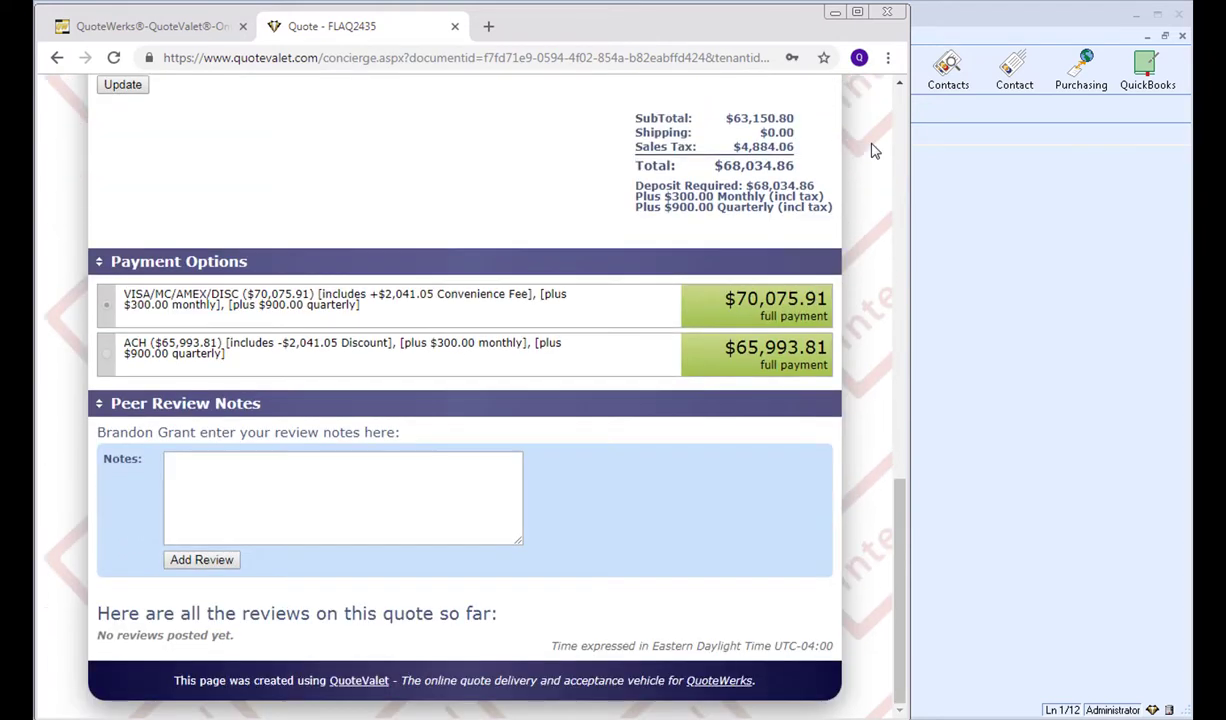
left_click(300, 463)
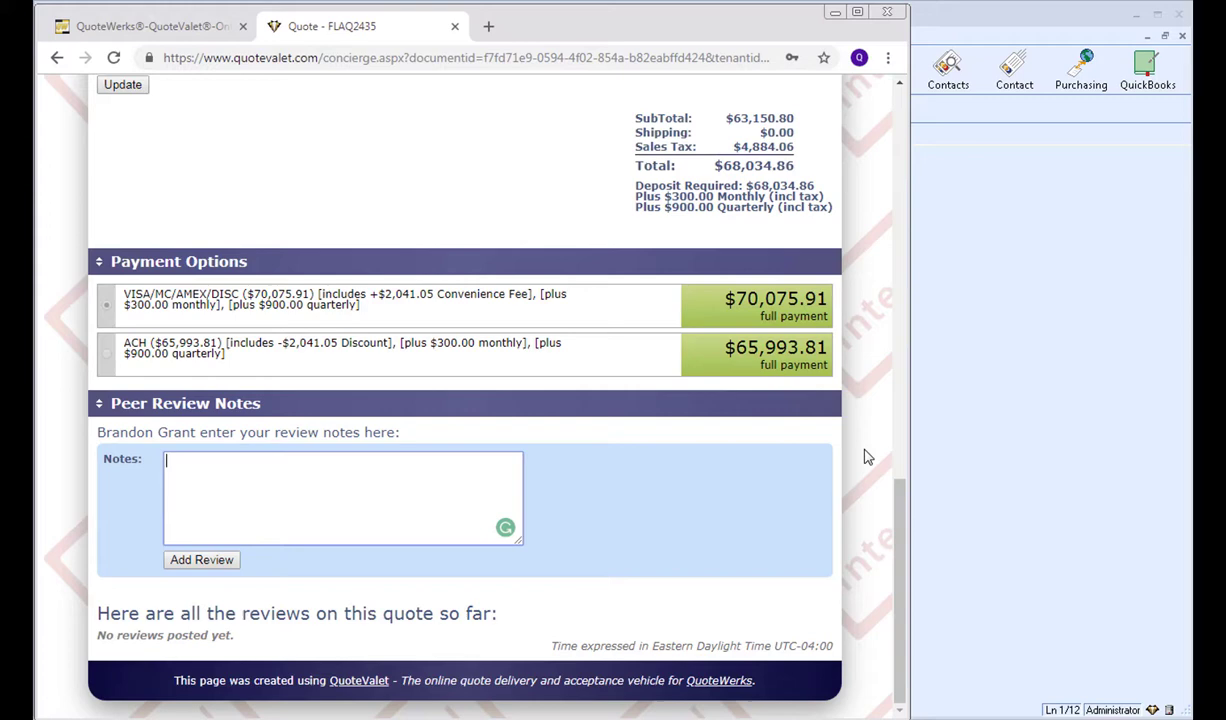
scroll(867, 456, "up", 1)
scroll(867, 456, "up", 4)
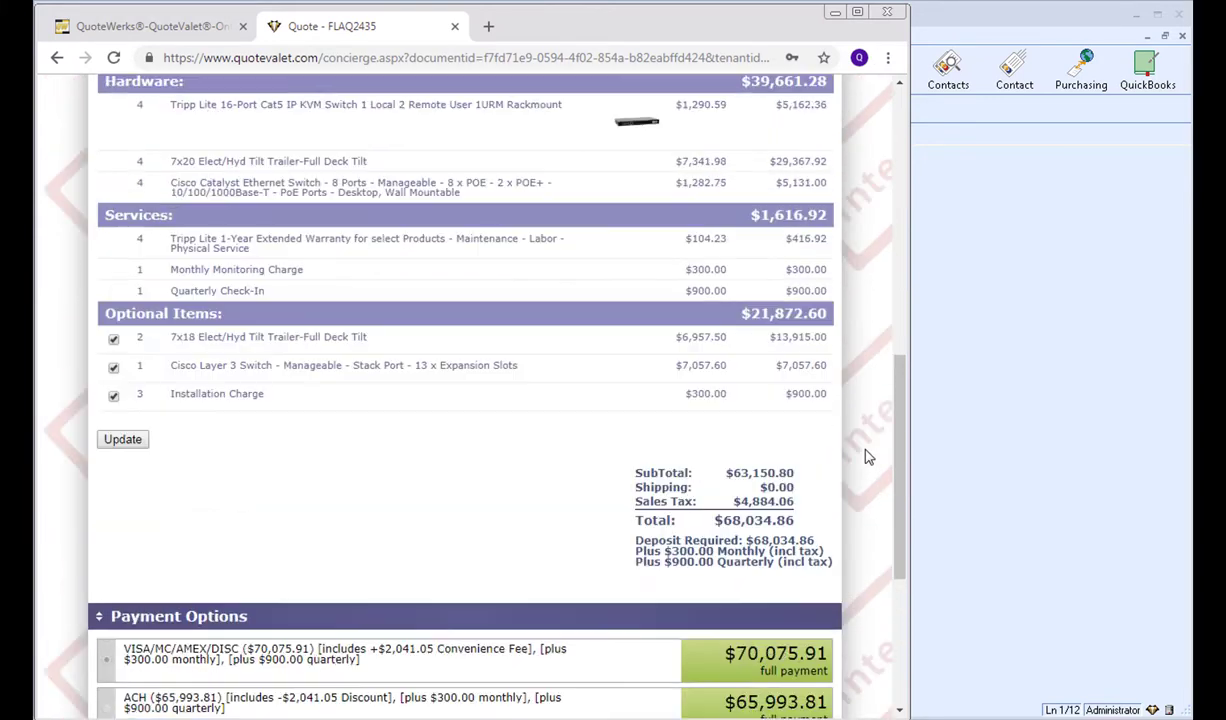
scroll(867, 456, "up", 1)
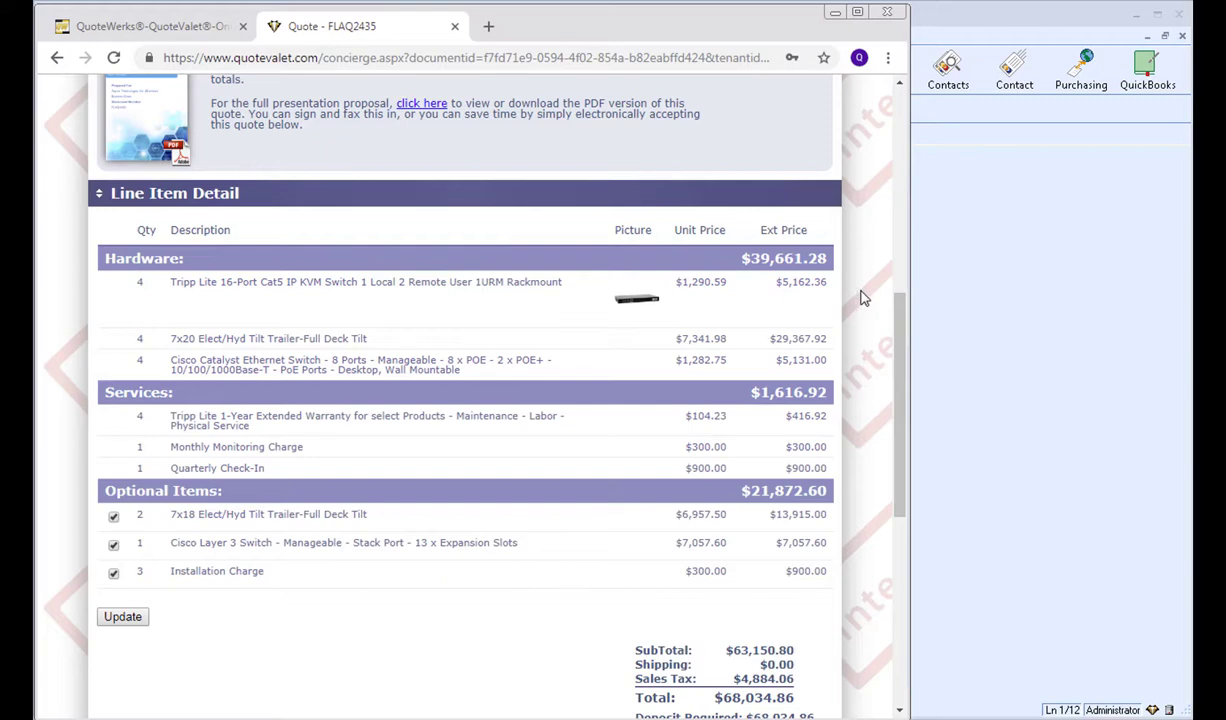
scroll(855, 312, "down", 2)
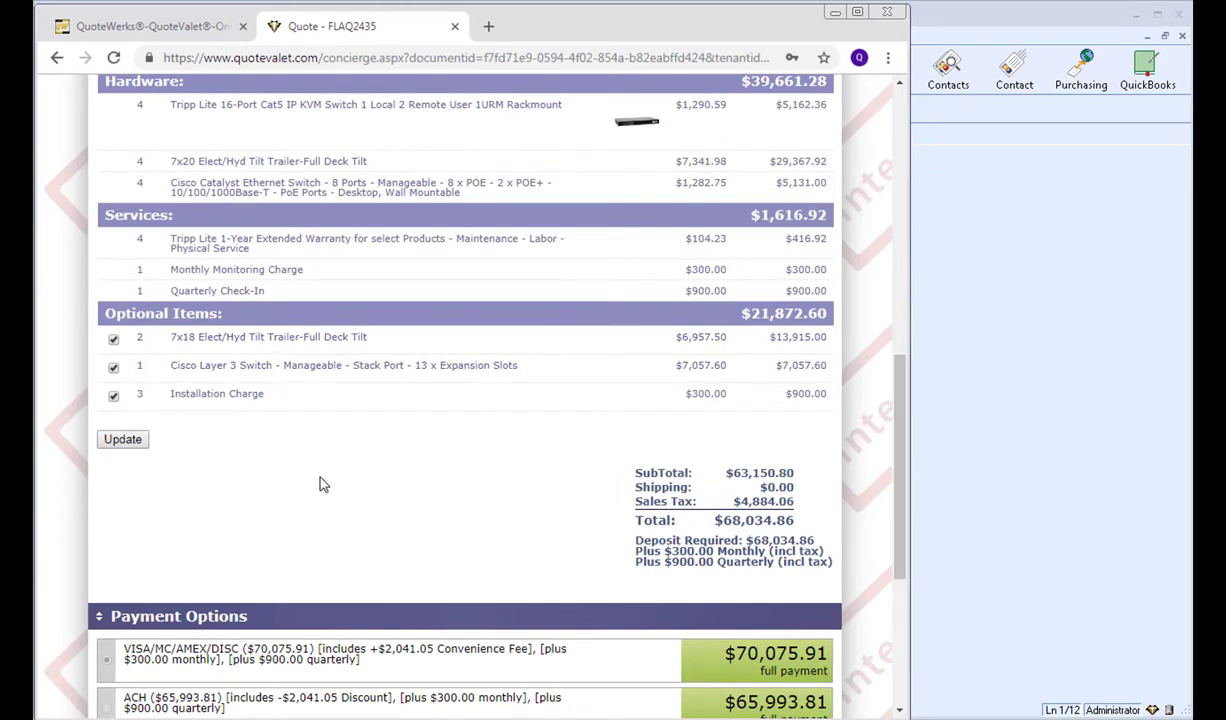
scroll(355, 468, "down", 1)
scroll(367, 466, "down", 3)
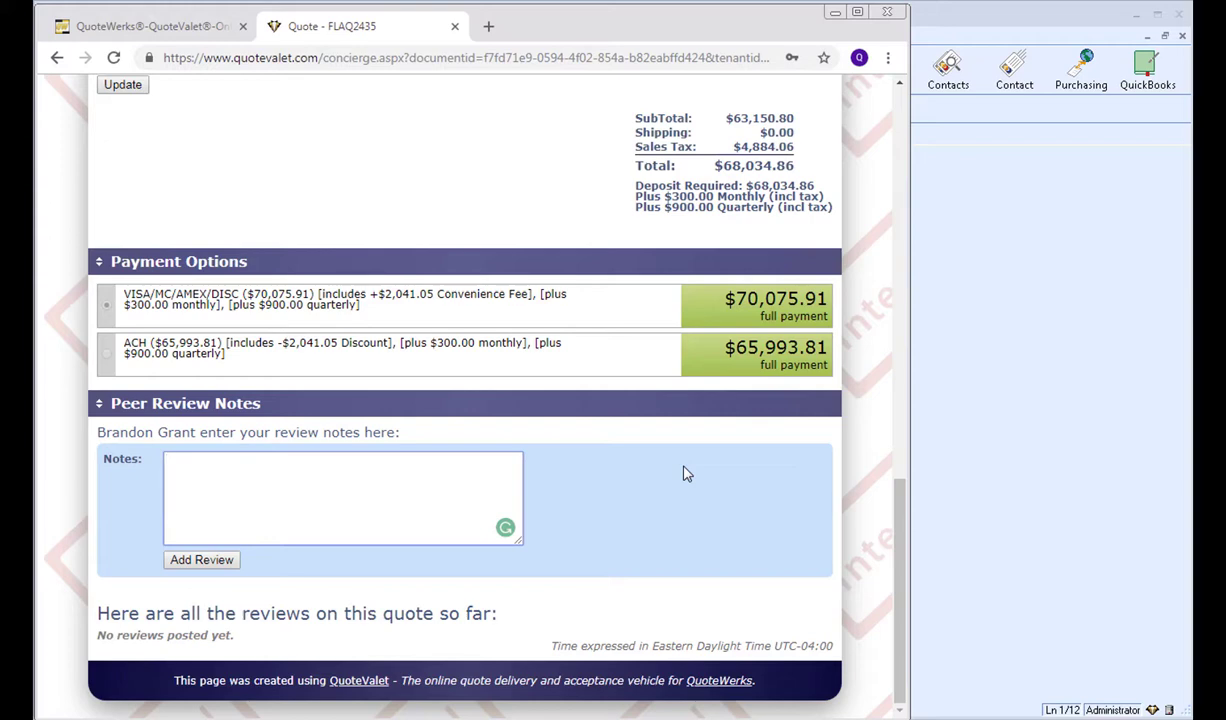
- Post the review note 'The installation charge in options should not be optional.' with the spelling corrected
type("The isntallation charge in")
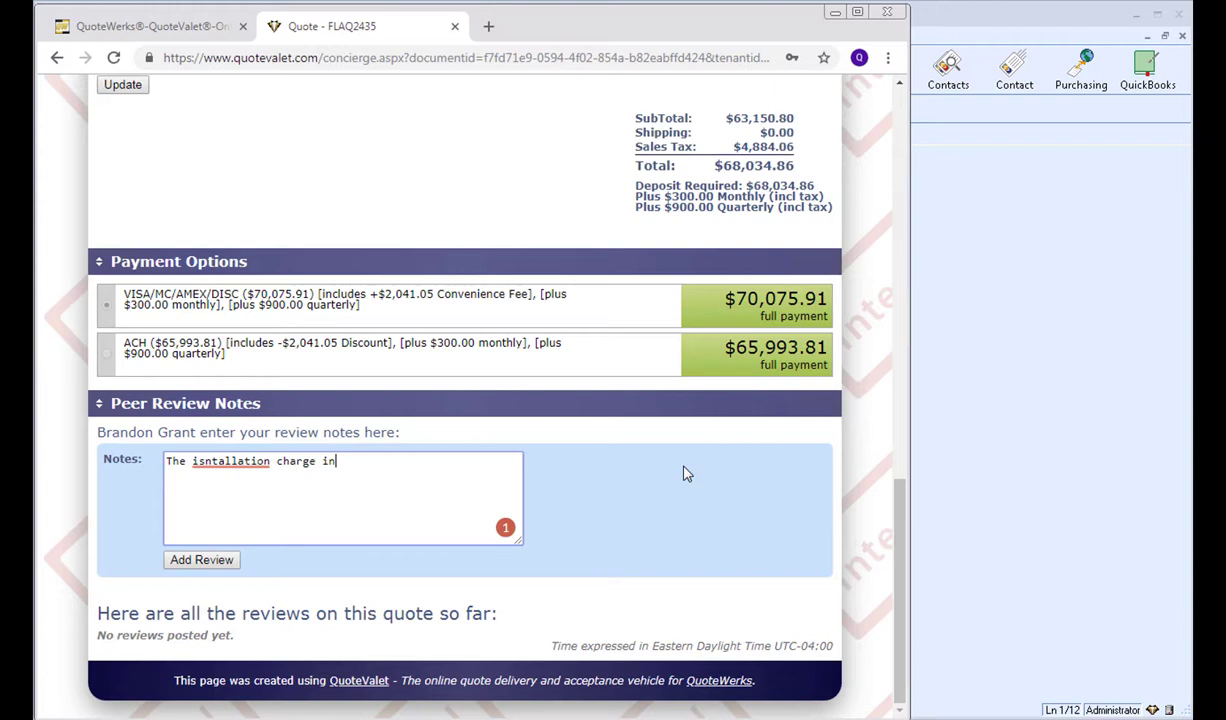
type(" options should not be op")
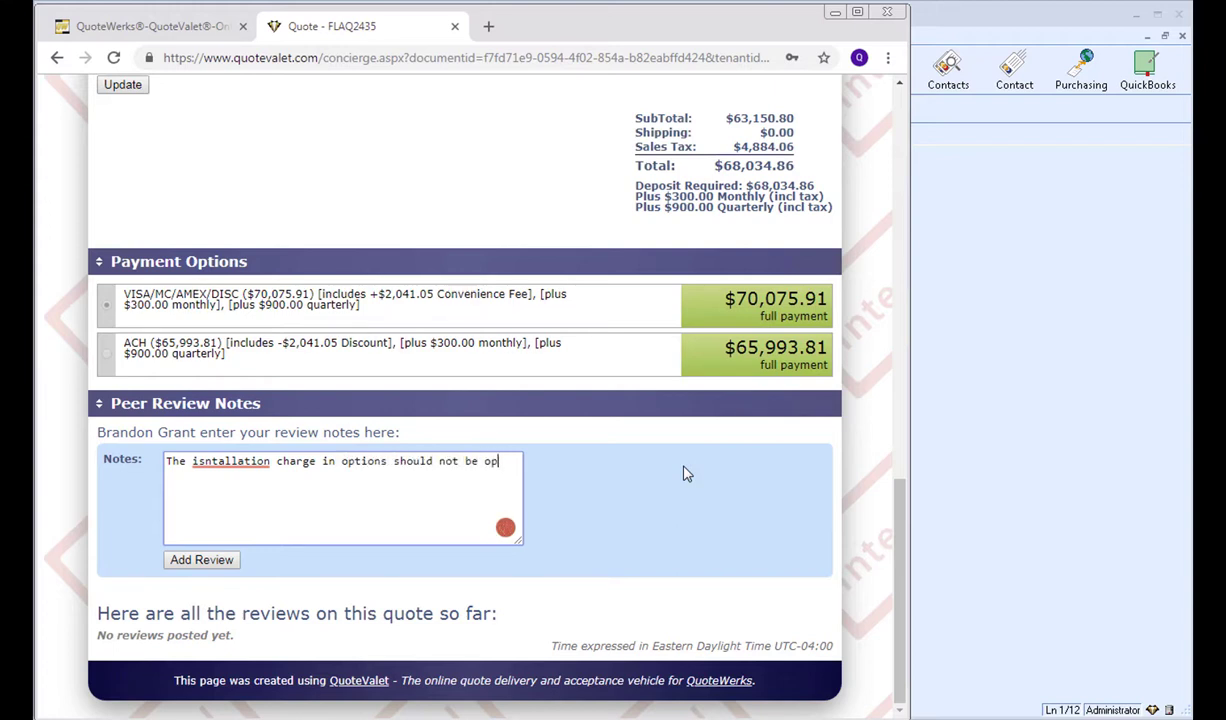
type("tional.")
mouse_move(241, 462)
left_click(236, 347)
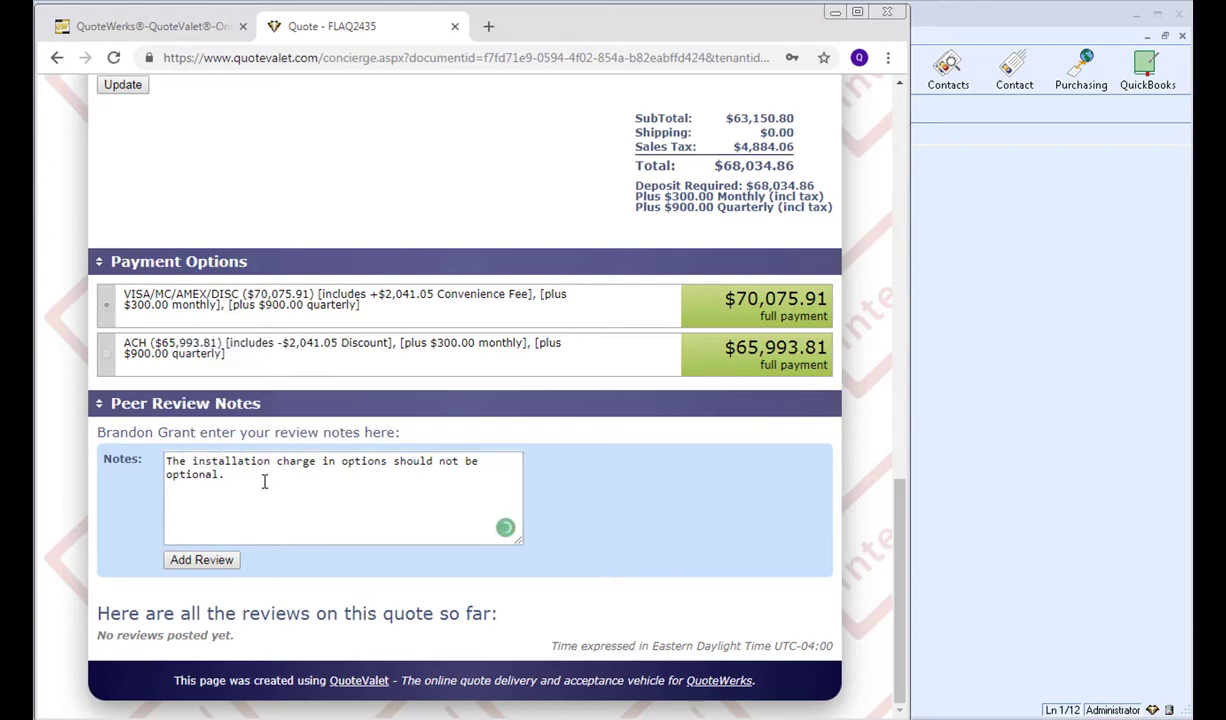
left_click(201, 559)
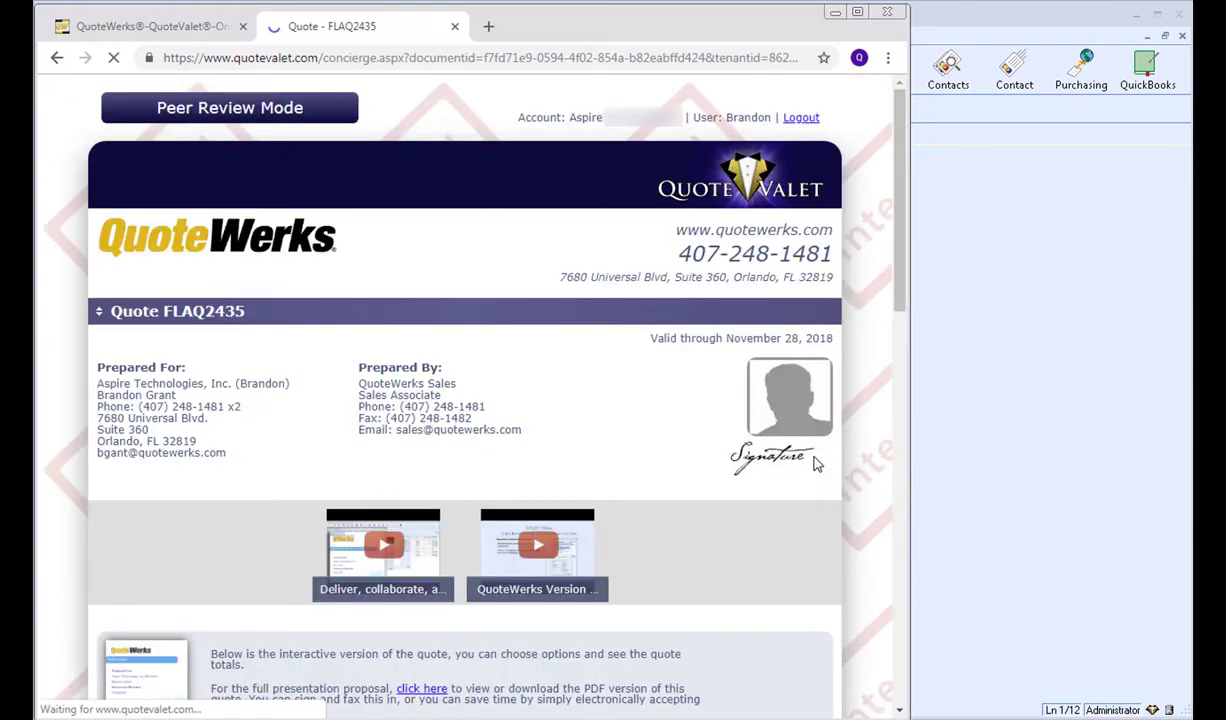
scroll(848, 383, "down", 1)
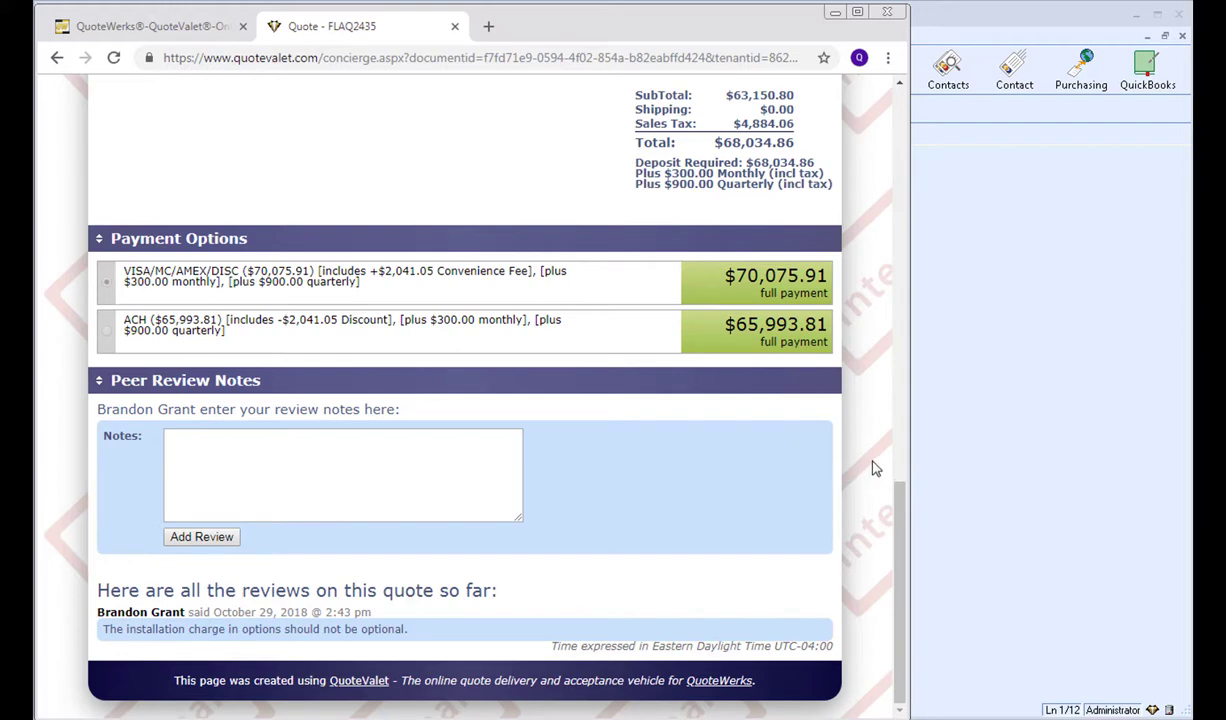
- Refresh the quote's QuoteValet activity, acknowledge Customer Selections applied, and view the reviewer's comment
left_click(928, 274)
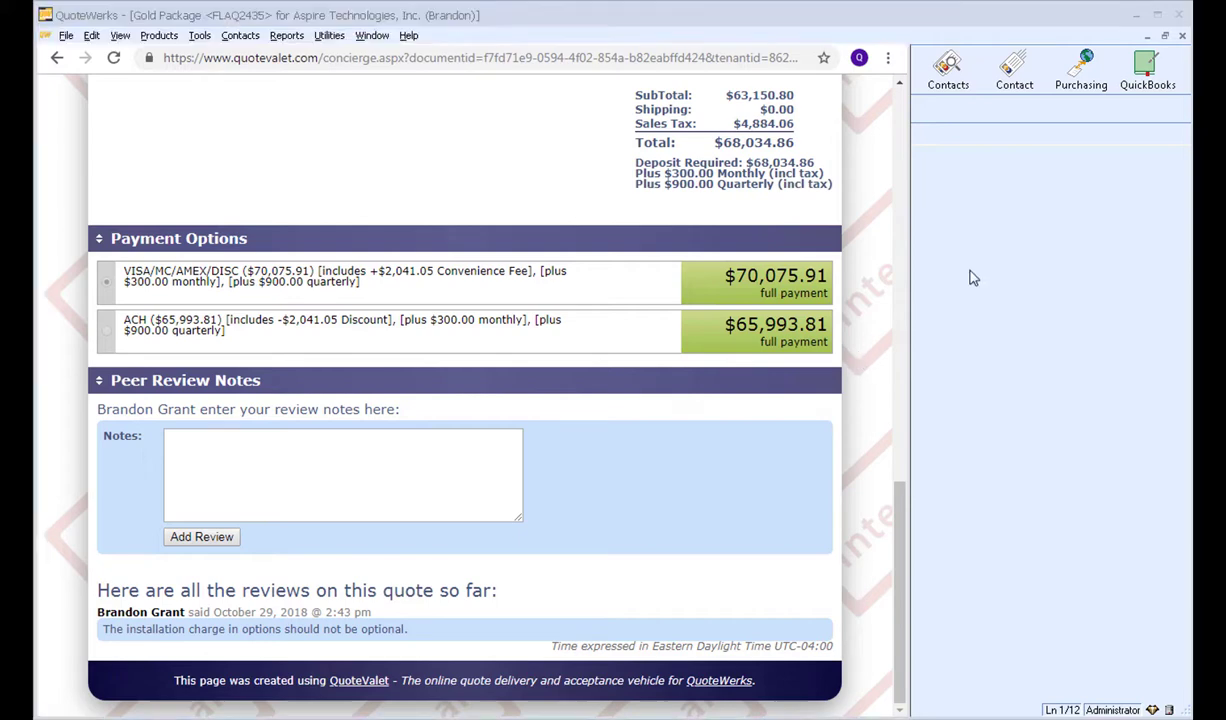
left_click(352, 163)
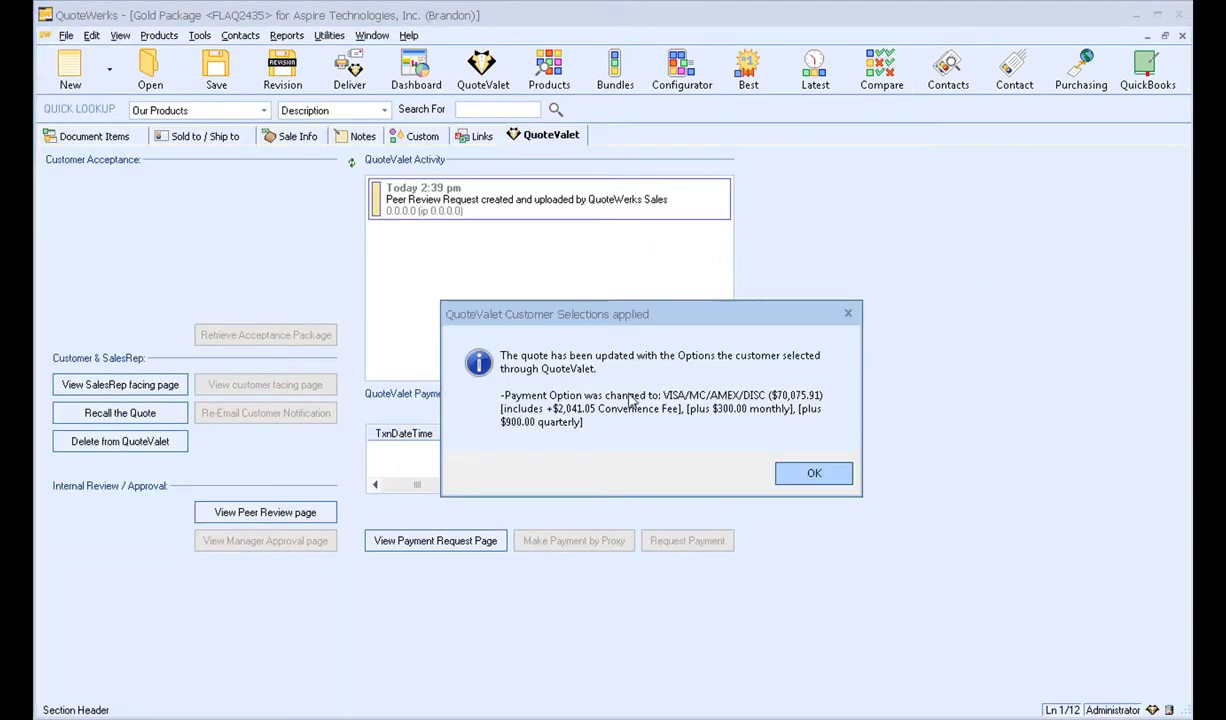
left_click(798, 472)
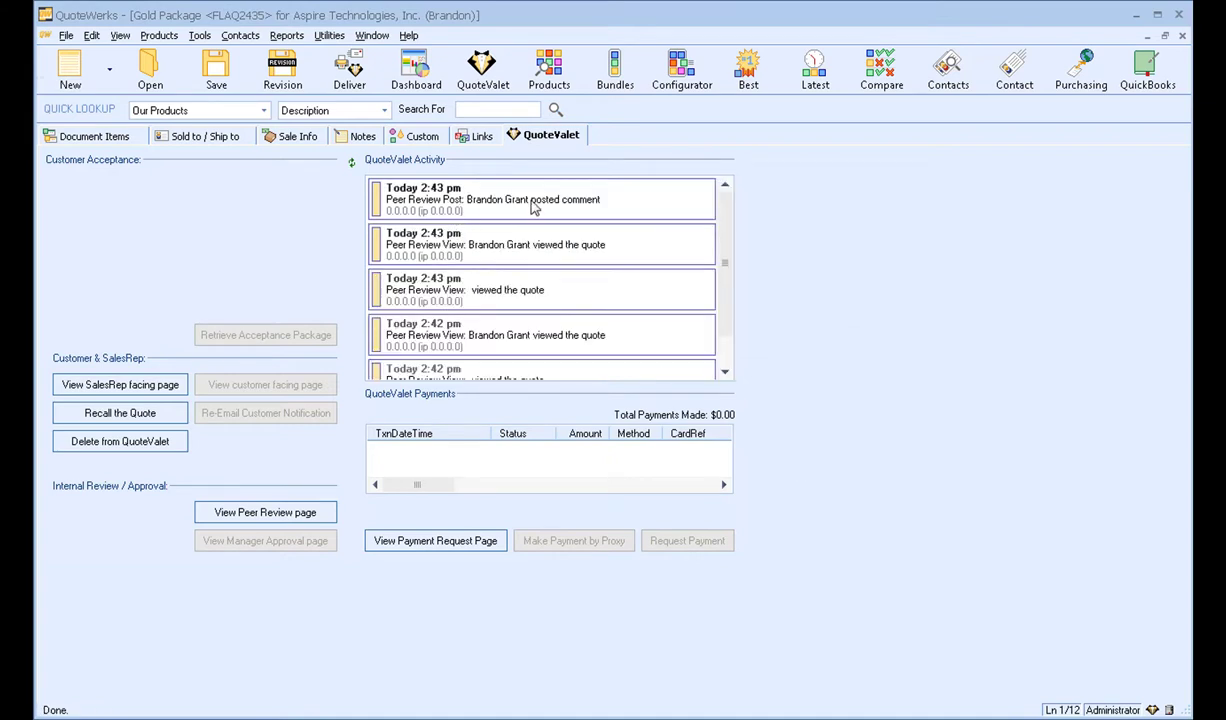
left_click(468, 200)
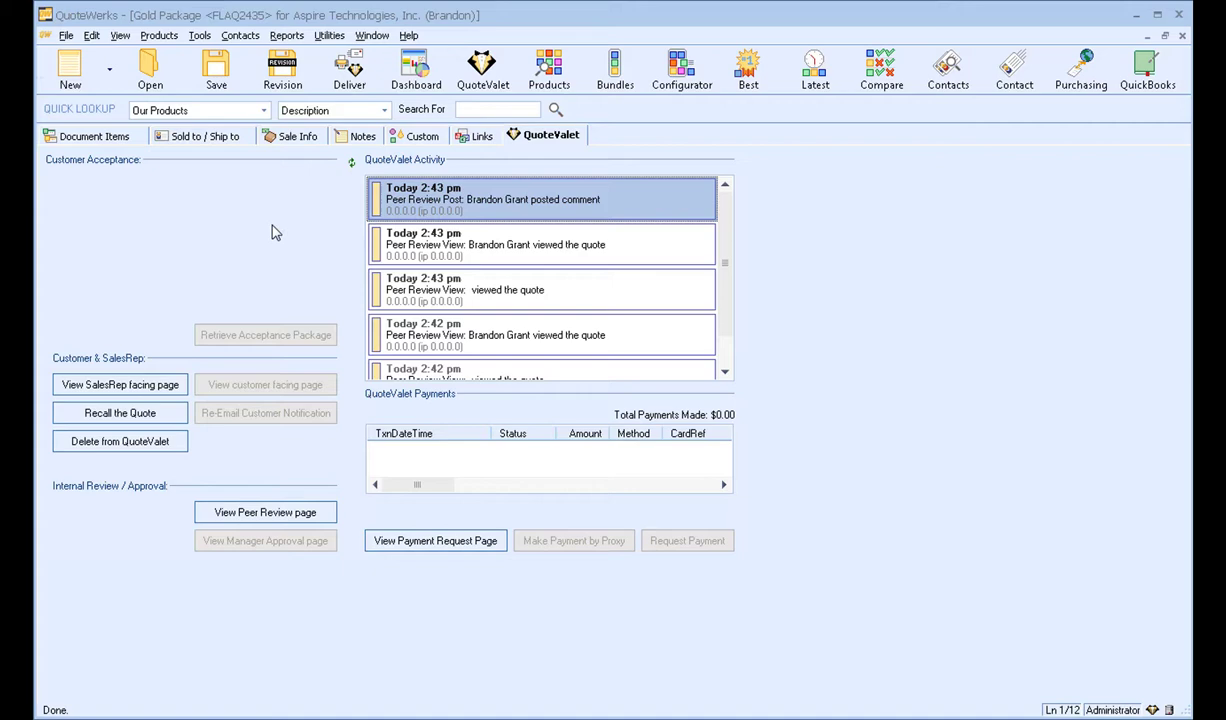
- Drag Installation Charge under Services and set its Is Optional attribute to No
left_click(106, 137)
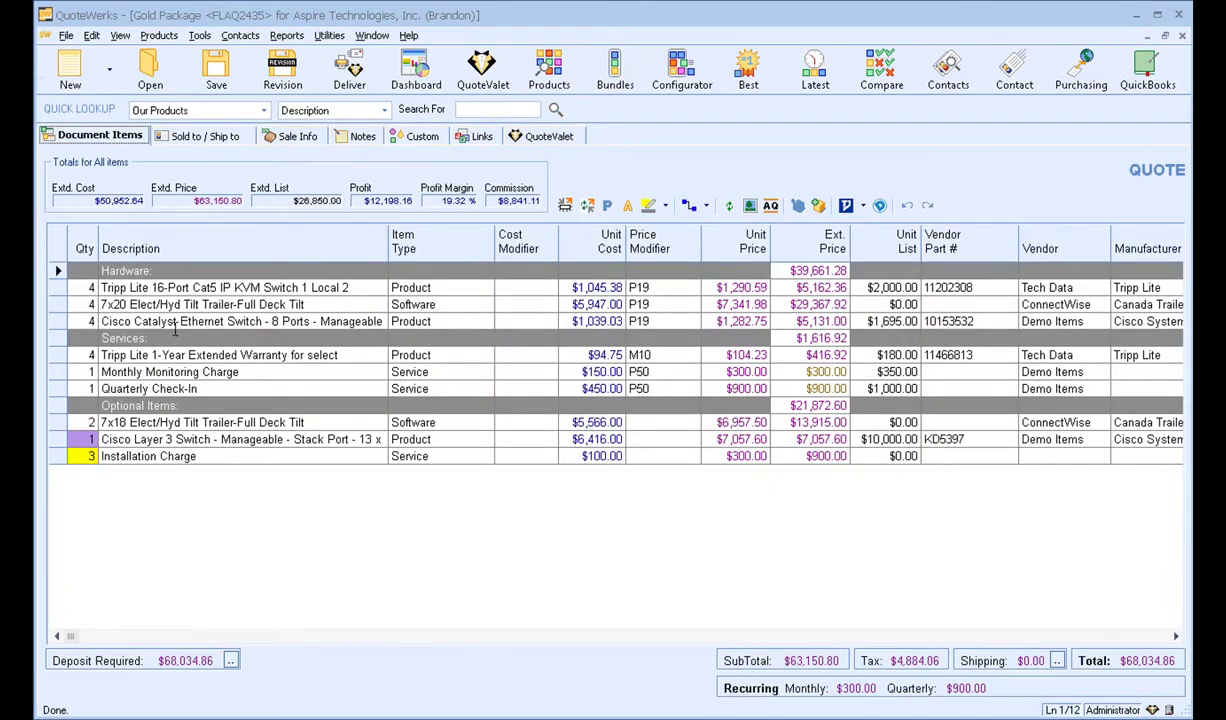
left_click(56, 456)
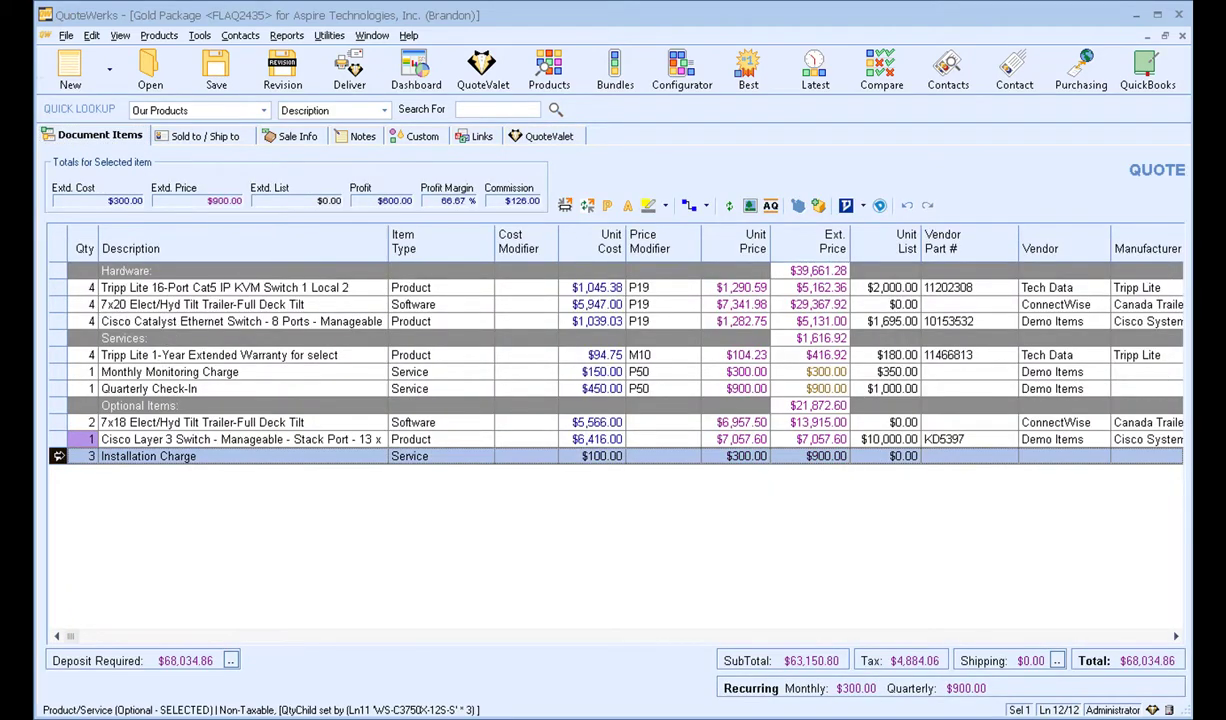
left_click_drag(56, 456, 57, 405)
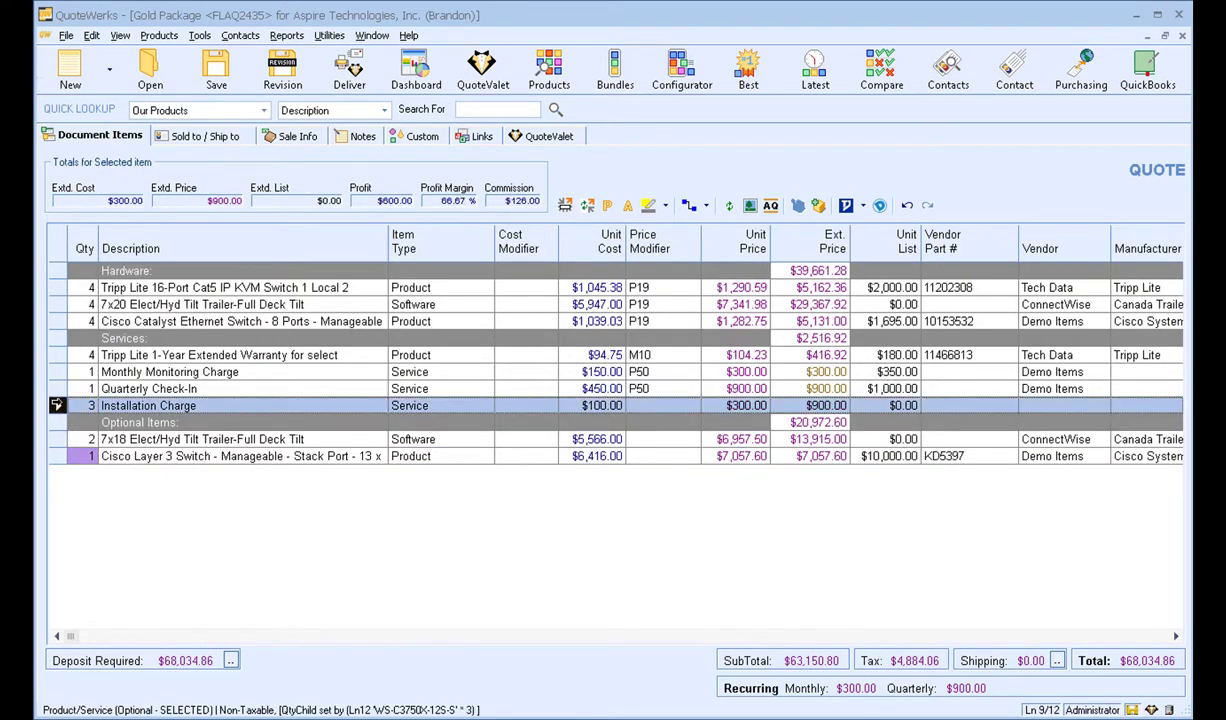
double_click(57, 405)
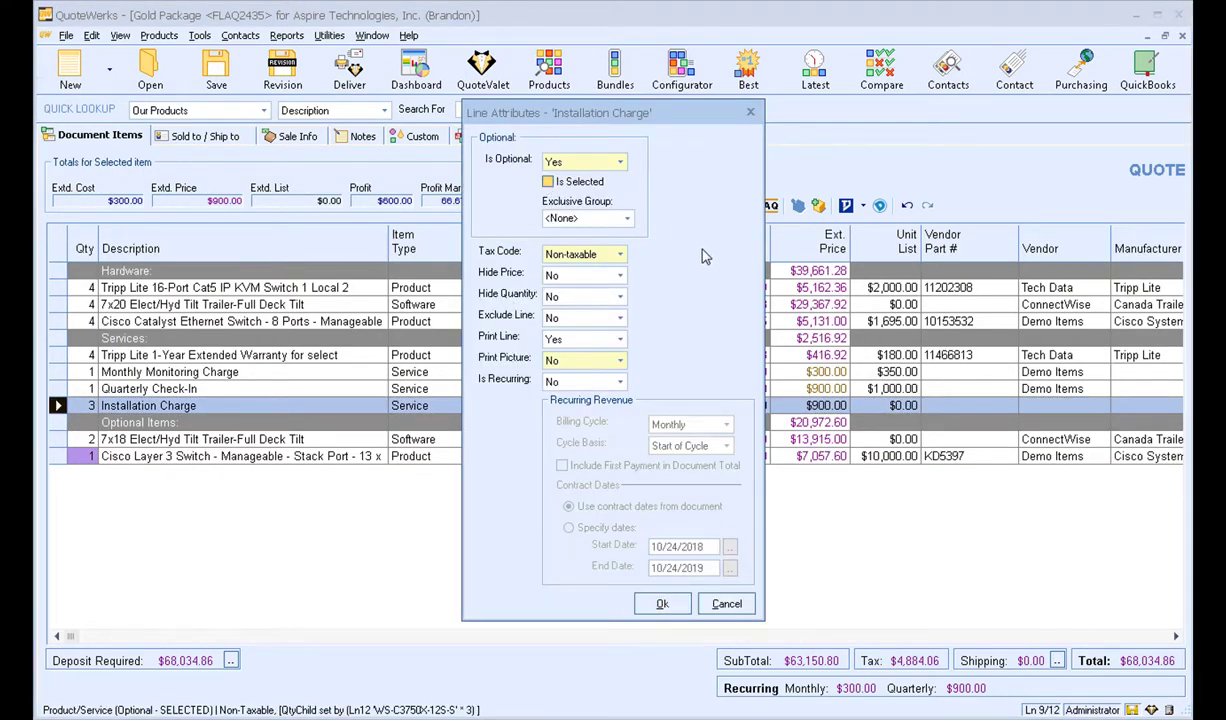
left_click(586, 161)
left_click(573, 184)
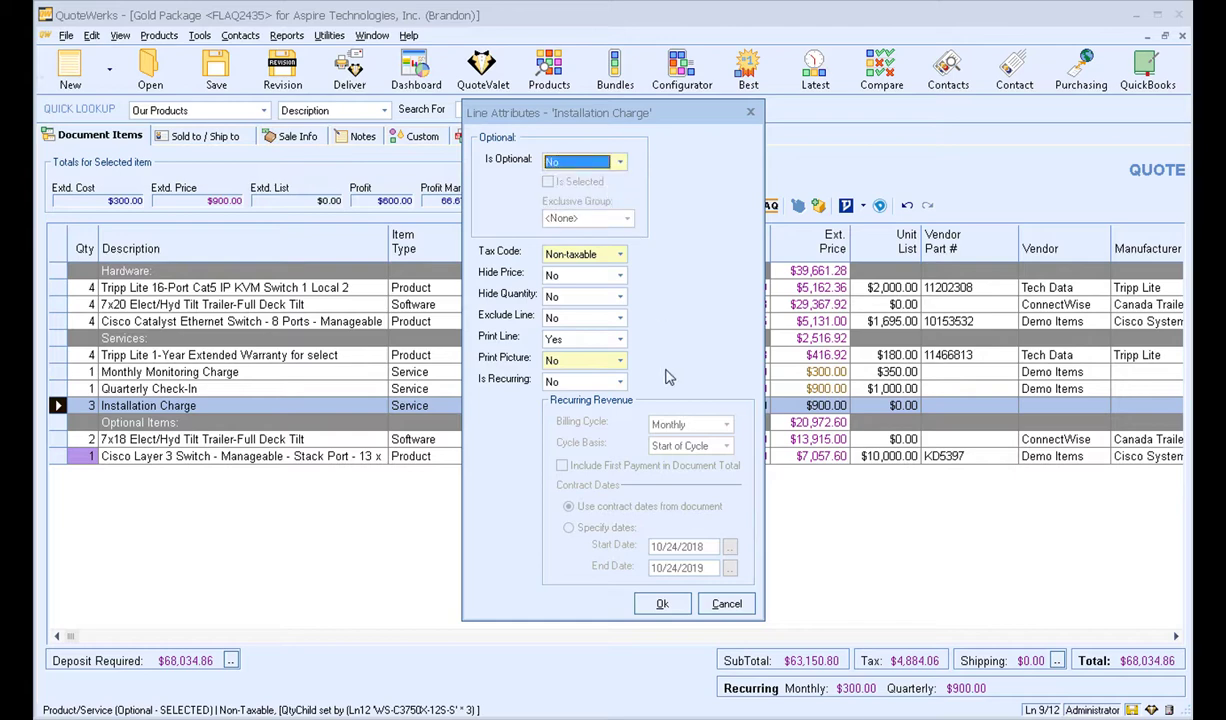
left_click(660, 603)
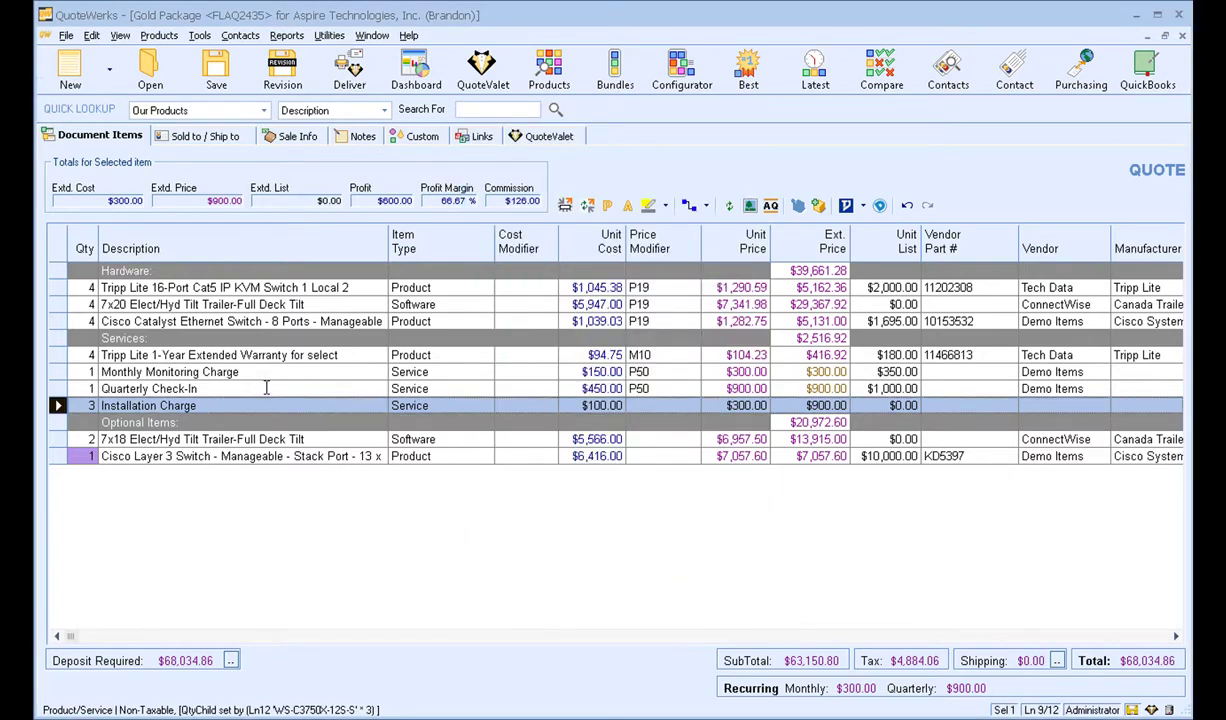
- Save the revised quote
left_click(266, 388)
left_click(215, 70)
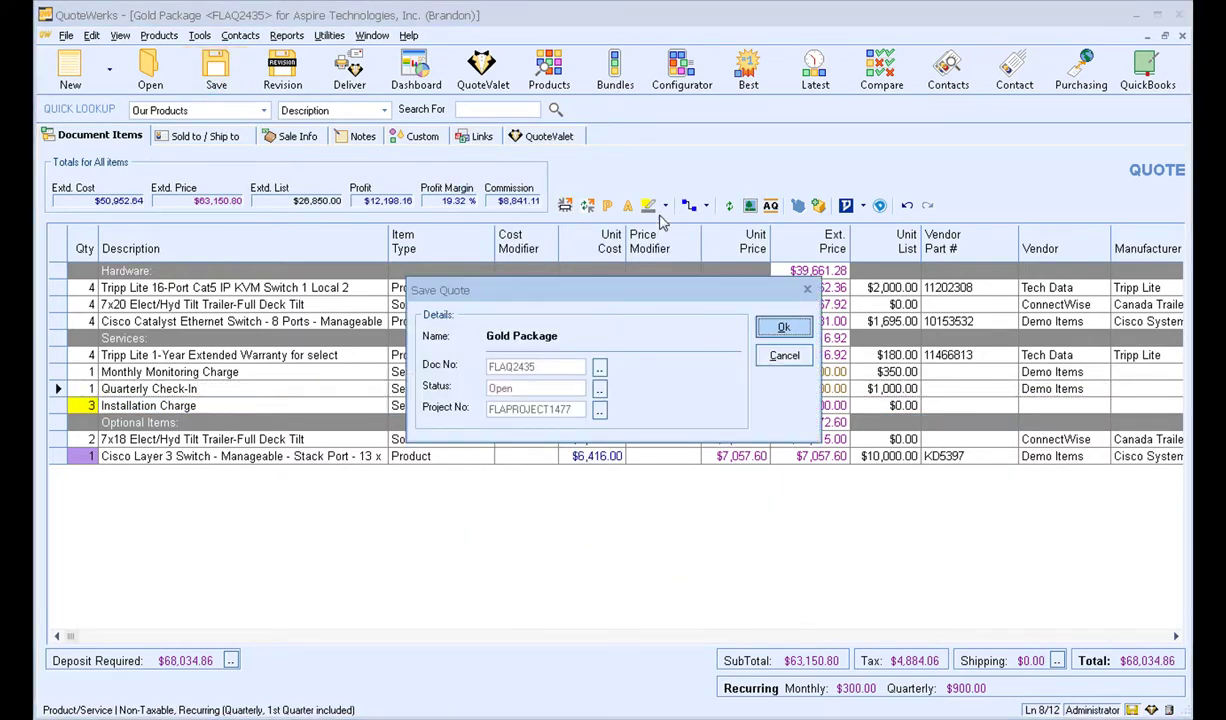
left_click(785, 328)
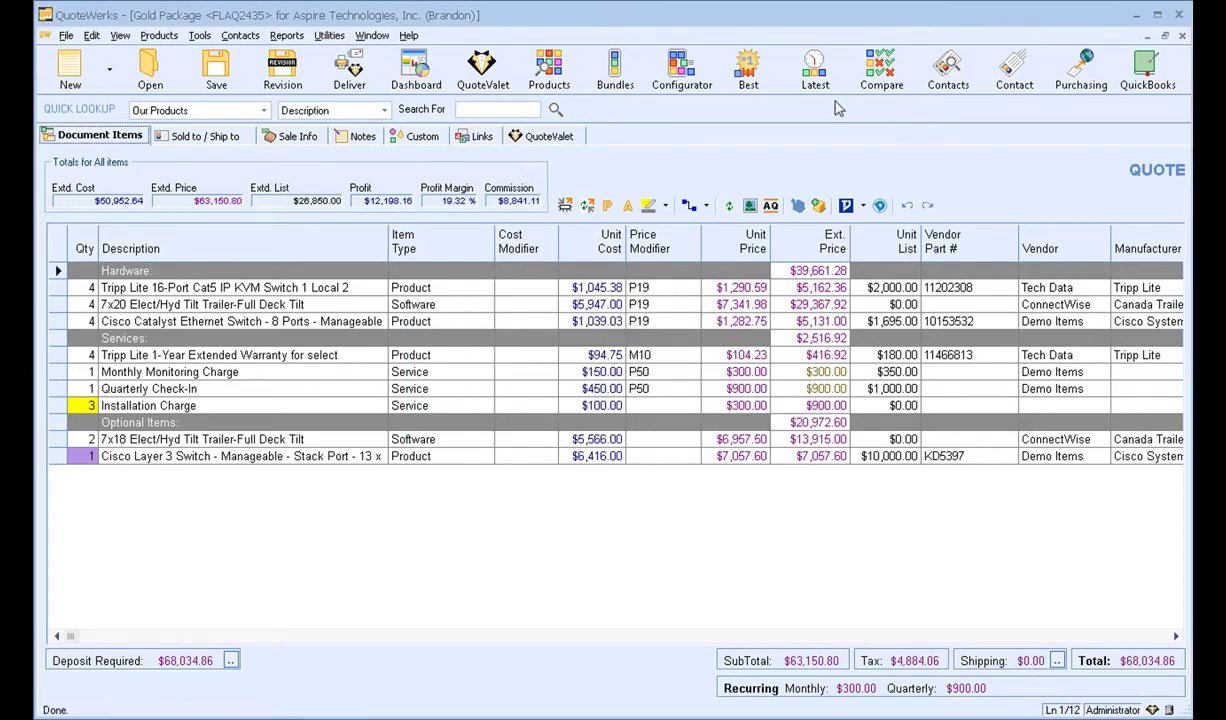
- Re-submit FLAQ2435 for peer review and close the request e-mail unsent
left_click(349, 72)
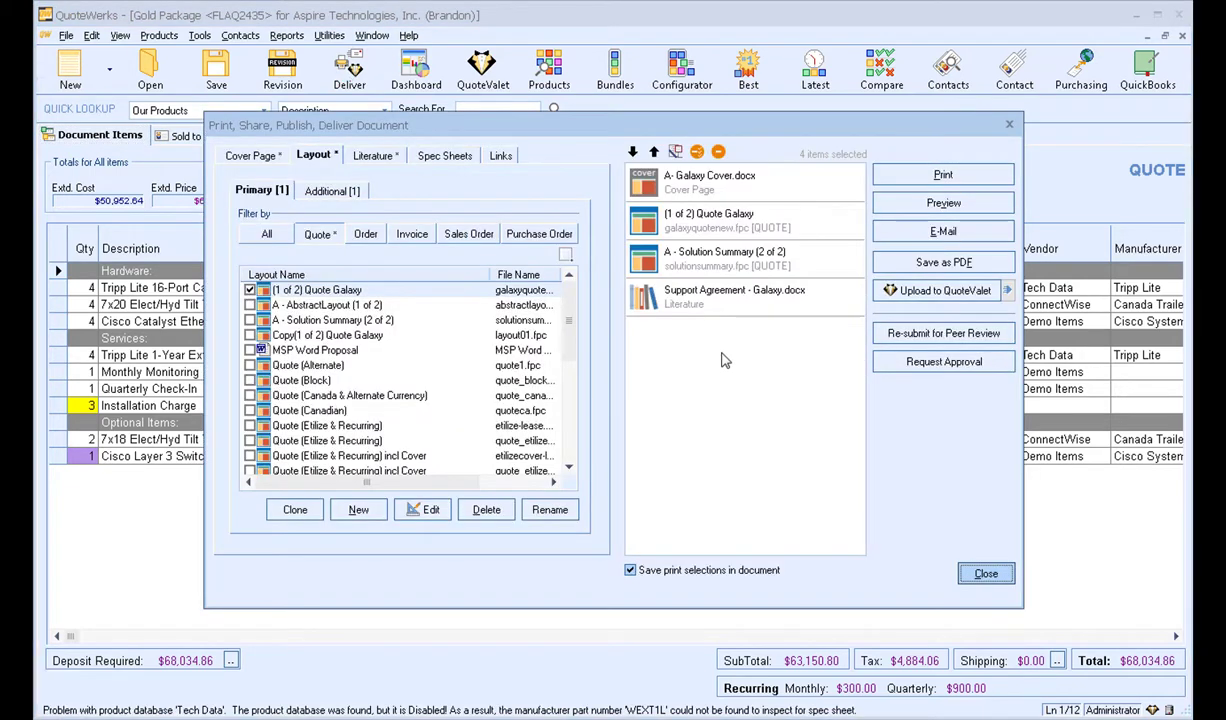
left_click(944, 334)
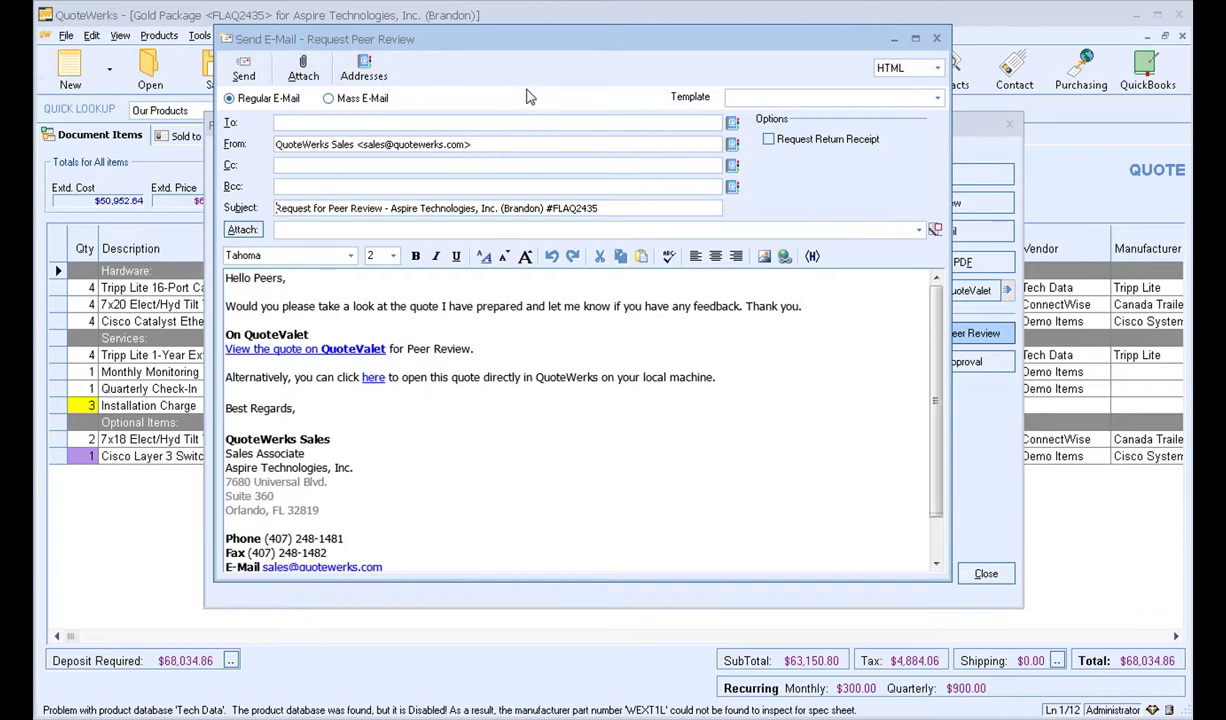
left_click(937, 40)
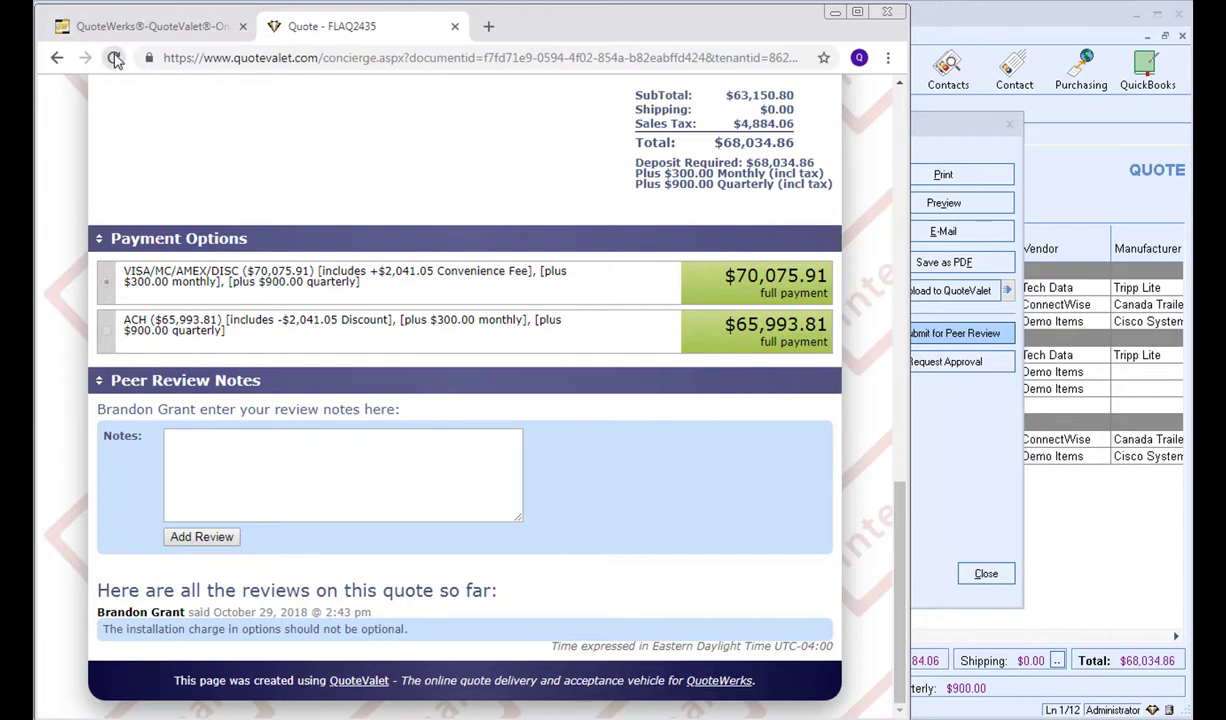
- Reload the QuoteValet page, confirm form resubmission, and scroll to Line Item Detail
left_click(115, 59)
left_click(530, 188)
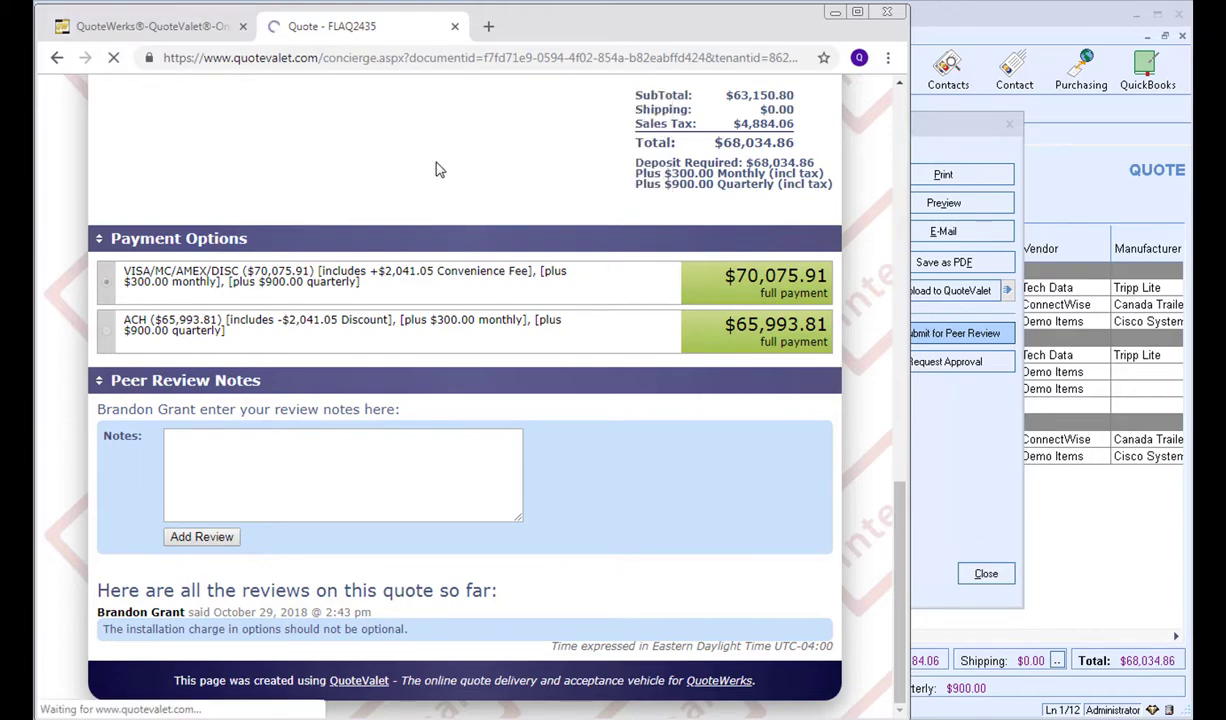
scroll(435, 170, "up", 7)
scroll(505, 365, "down", 1)
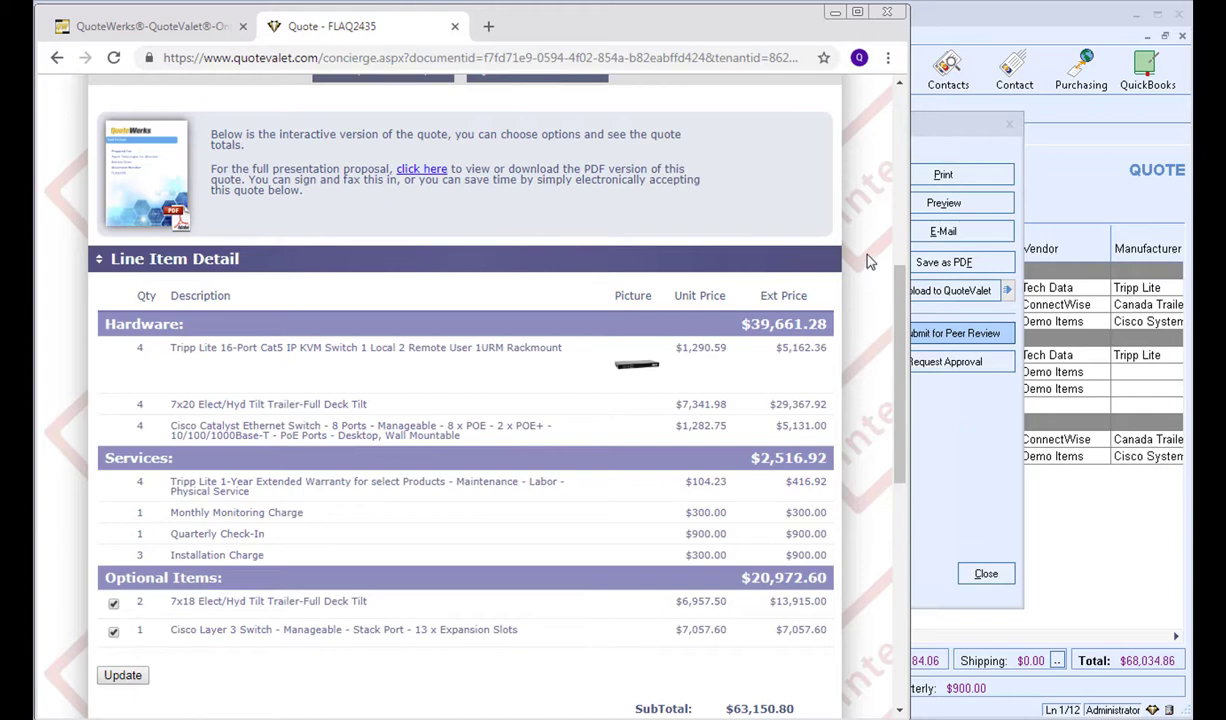
- Reopen Deliver, re-submit FLAQ2435 for peer review after saving it, and check the e-mail's link
left_click(945, 465)
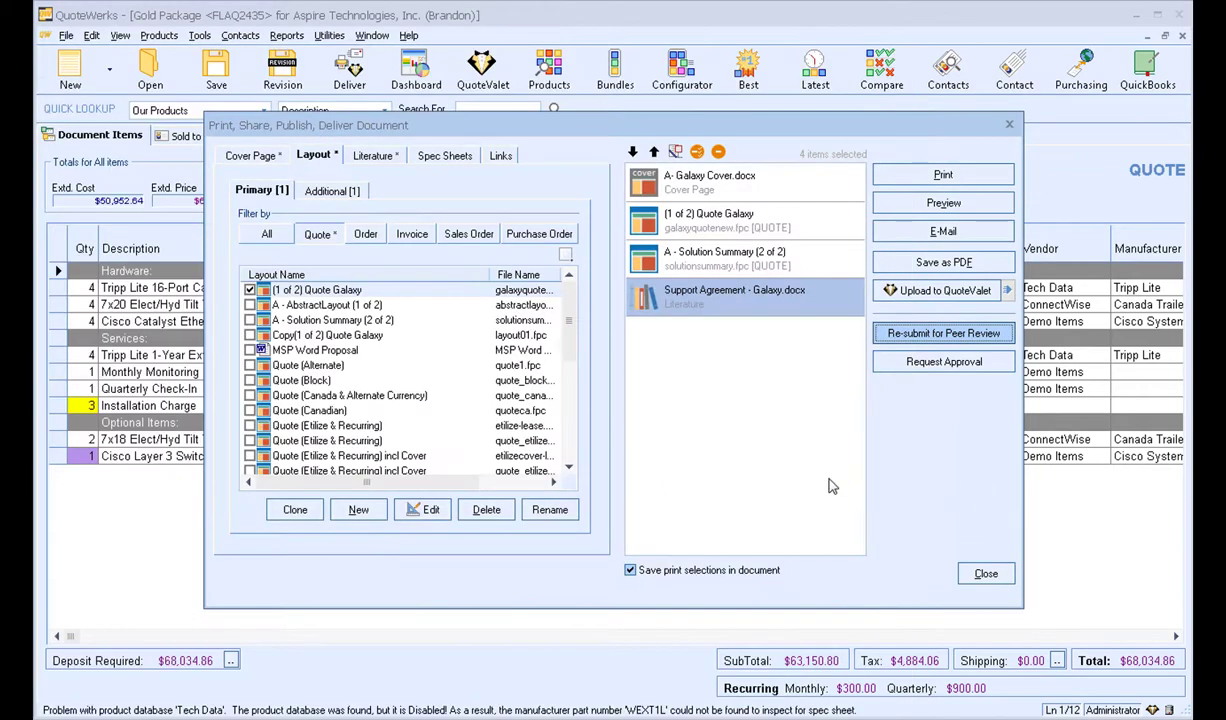
left_click(977, 572)
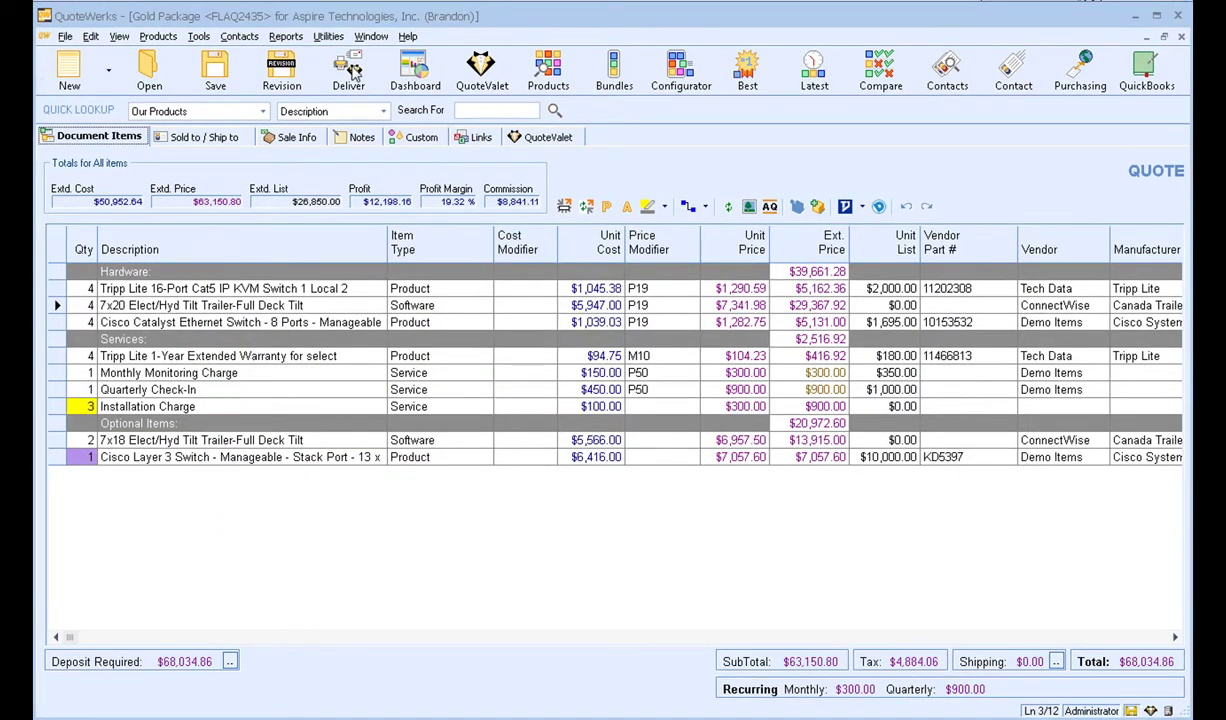
left_click(350, 72)
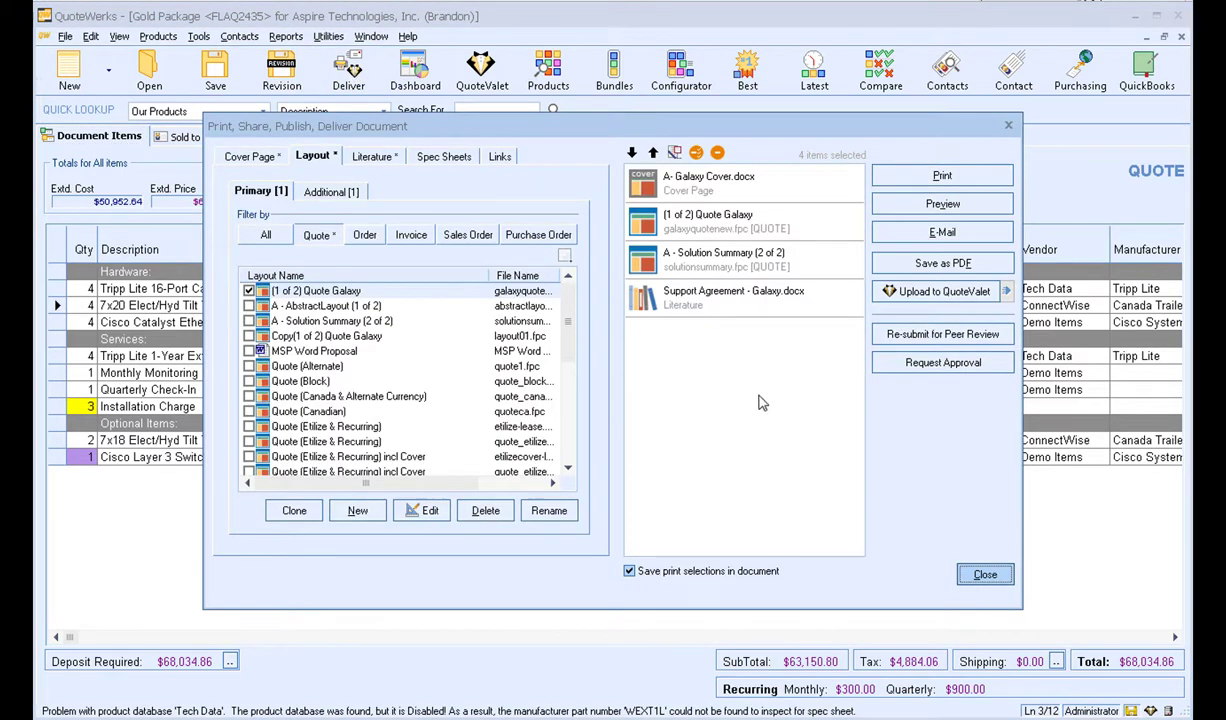
left_click(913, 340)
left_click(682, 448)
left_click(782, 328)
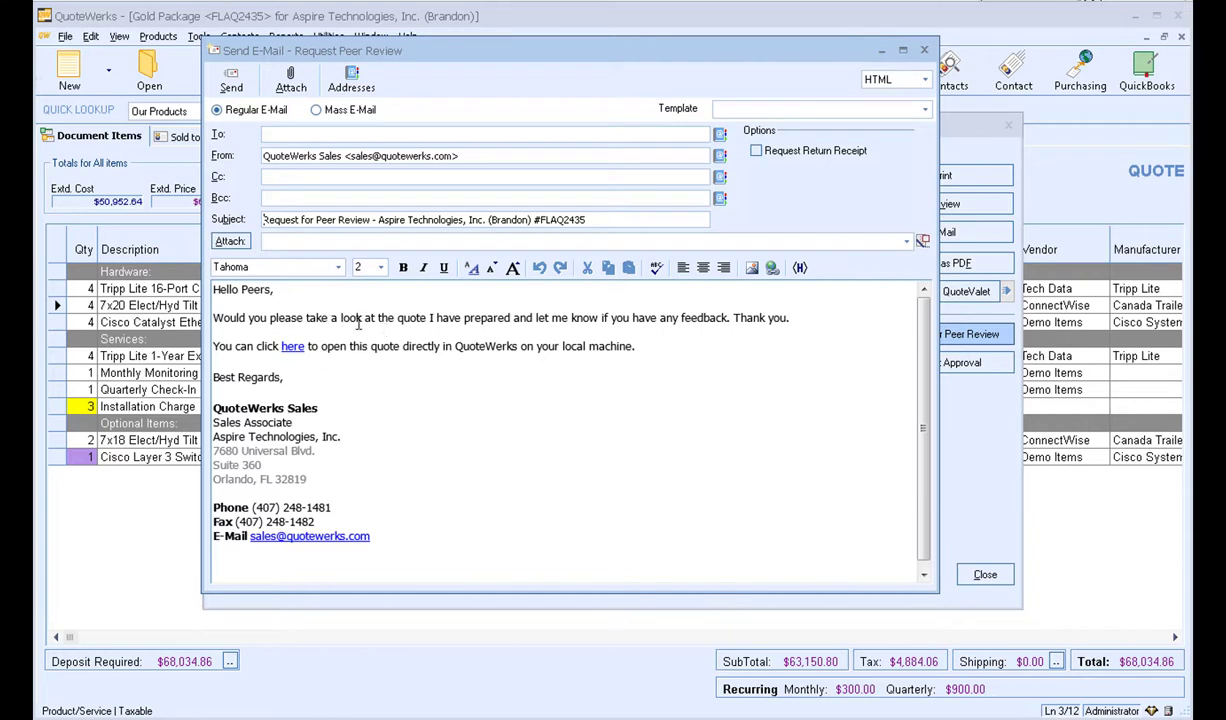
double_click(283, 346)
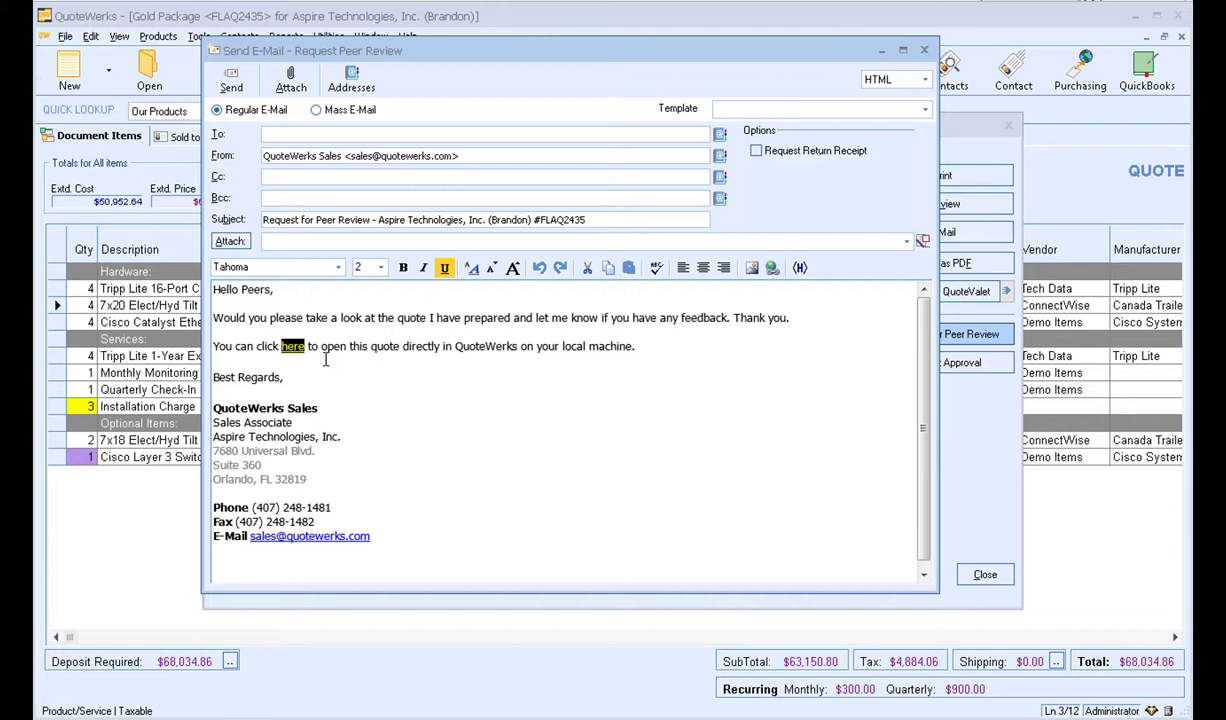
left_click(325, 360)
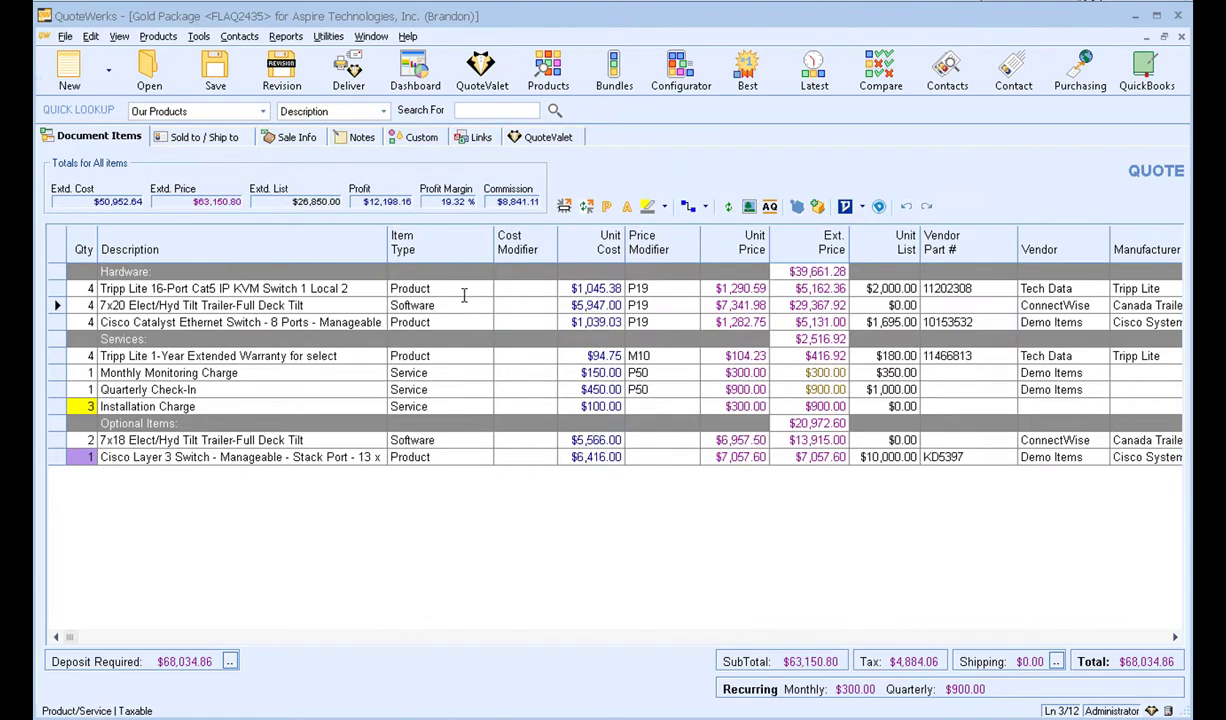
- Add the dynamic note 'Installation charge is not the correct price.' with an author/time stamp
left_click(364, 141)
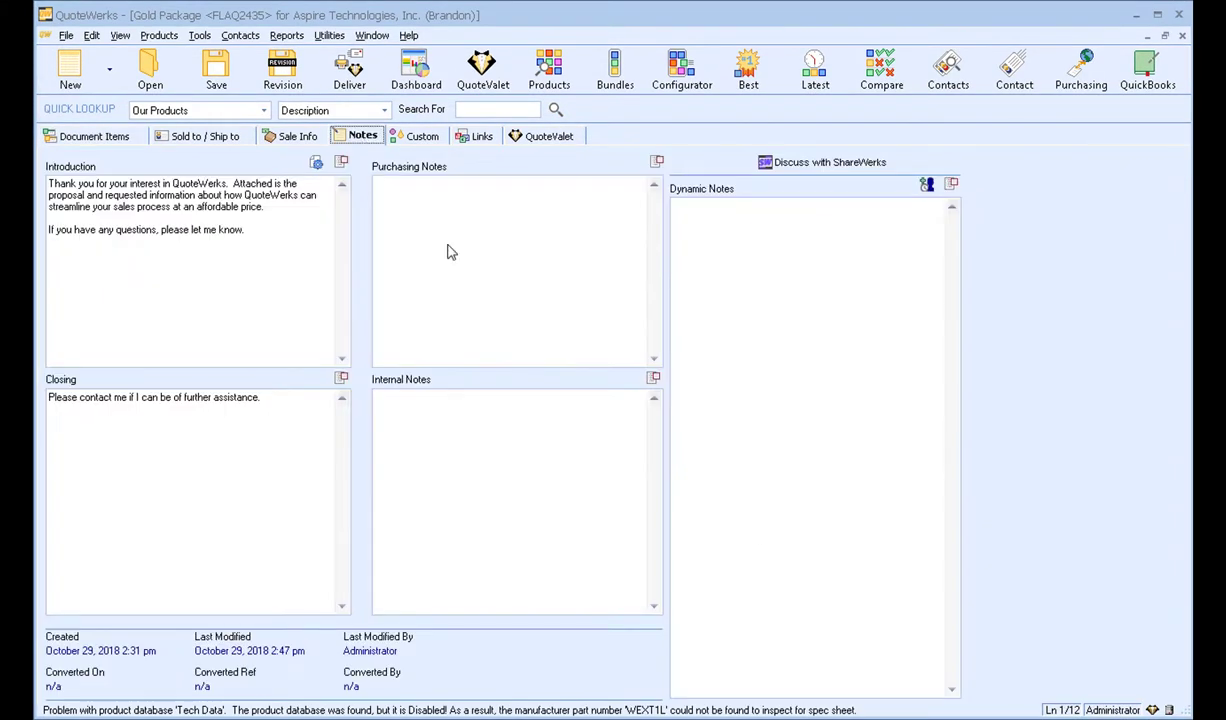
left_click(762, 222)
type("Installati")
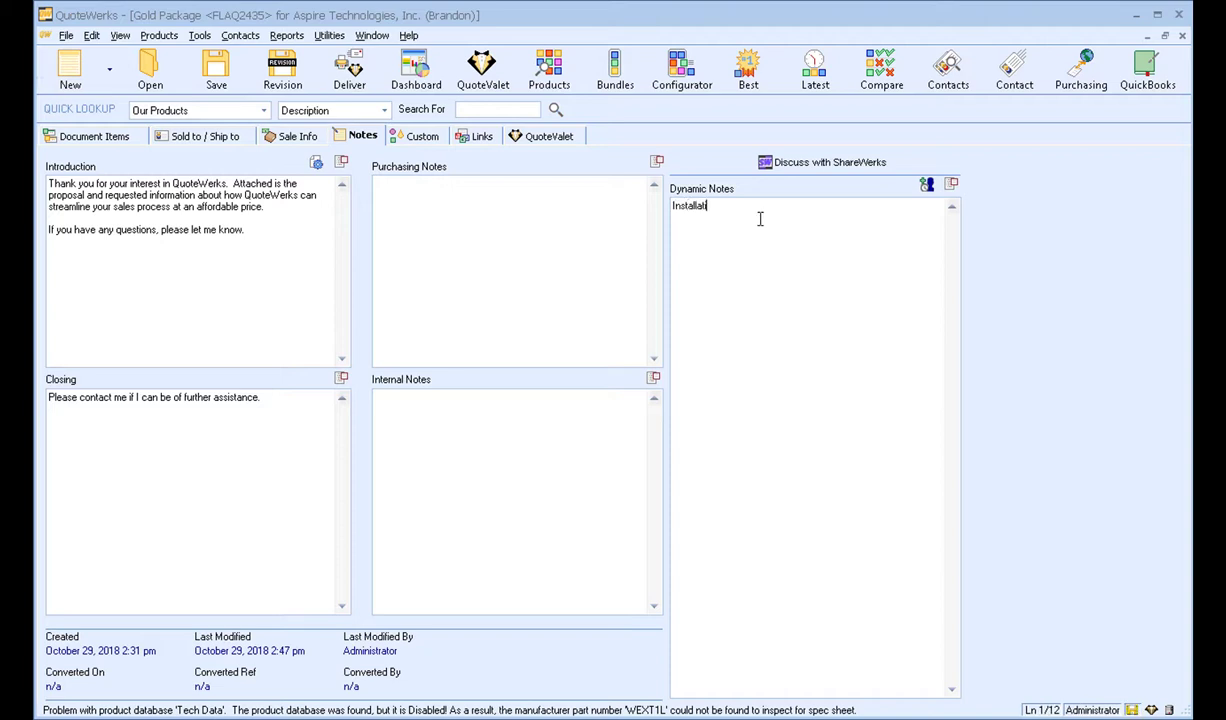
type("on charge is not the correct price.")
left_click(927, 187)
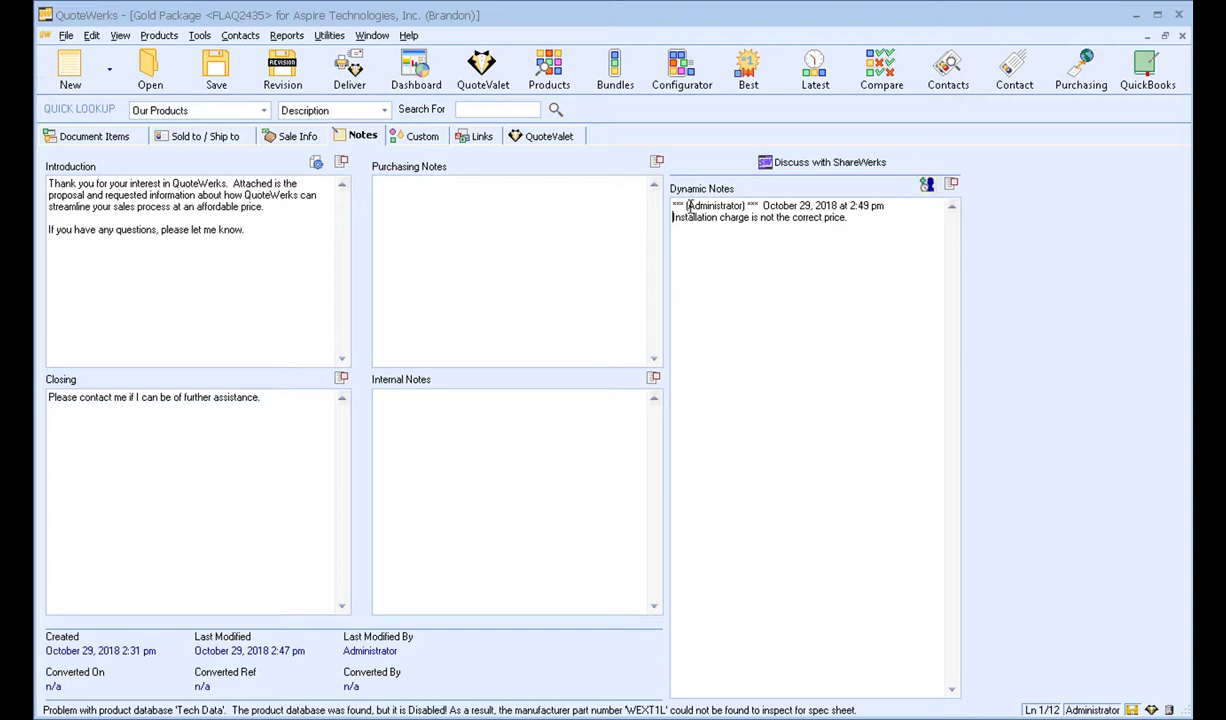
left_click(865, 220)
left_click(108, 137)
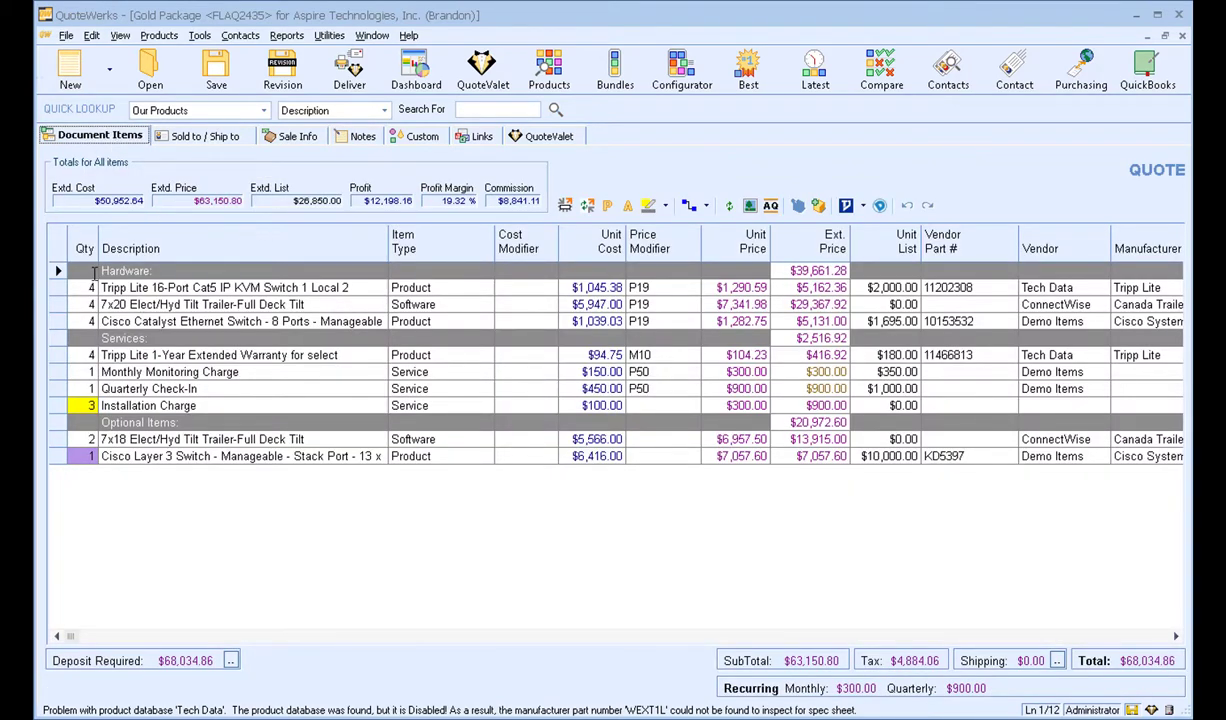
- Mark the Tripp Lite 16-Port KVM switch row with the red highlighter, then reopen the notes
left_click(55, 287)
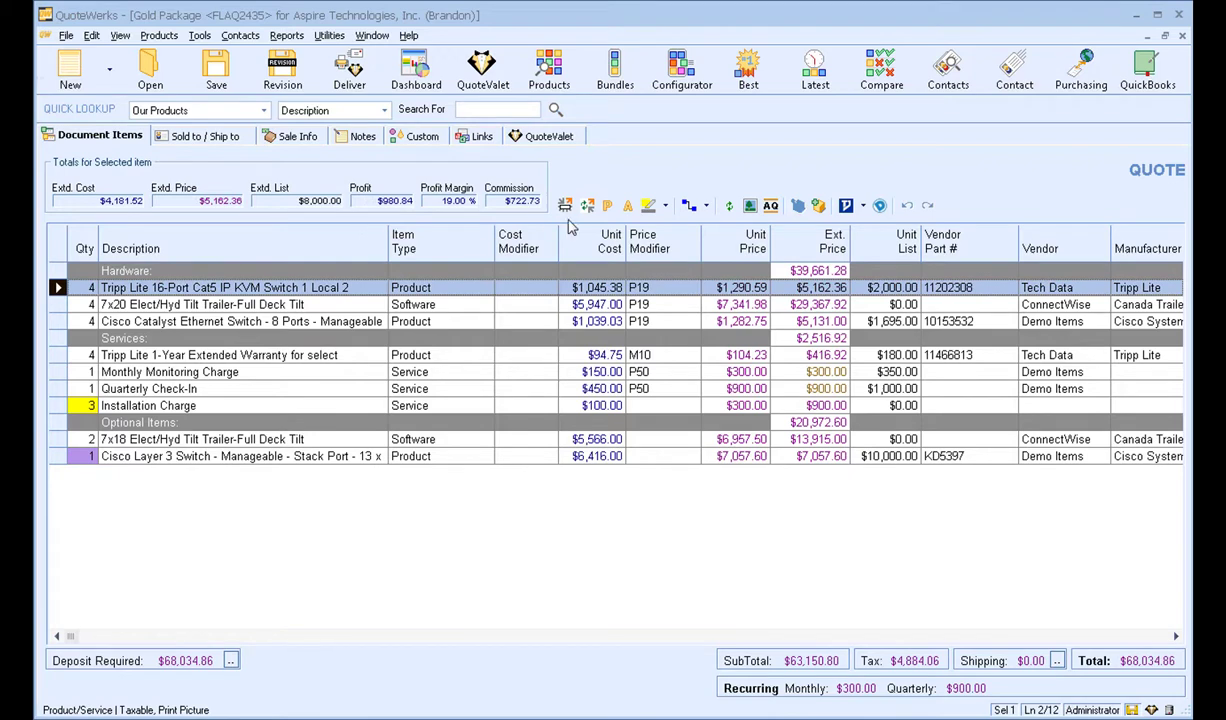
left_click(665, 206)
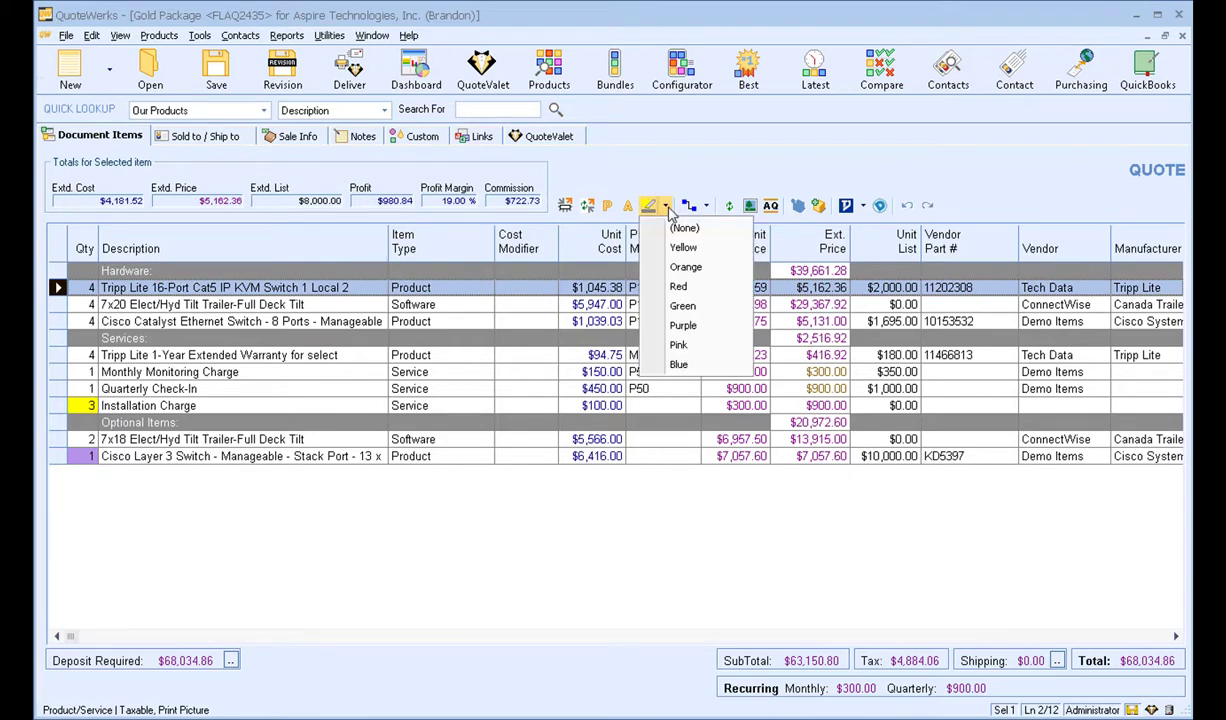
left_click(686, 288)
left_click(288, 302)
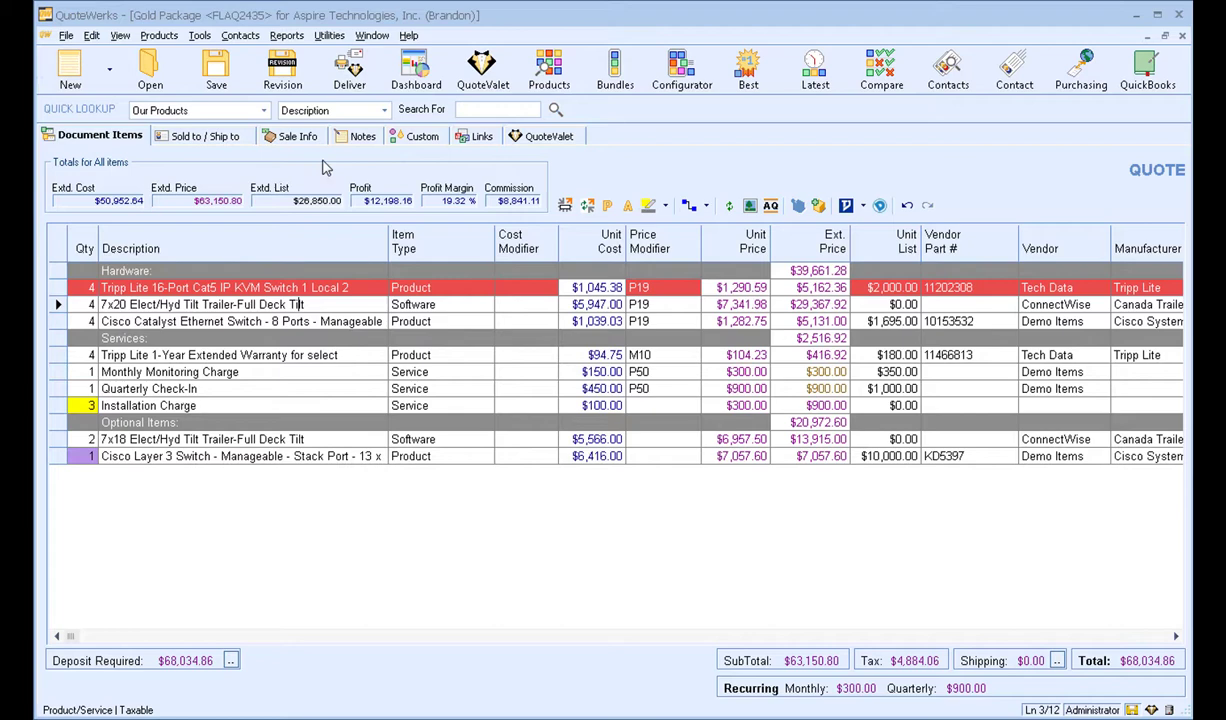
left_click(340, 137)
left_click(866, 218)
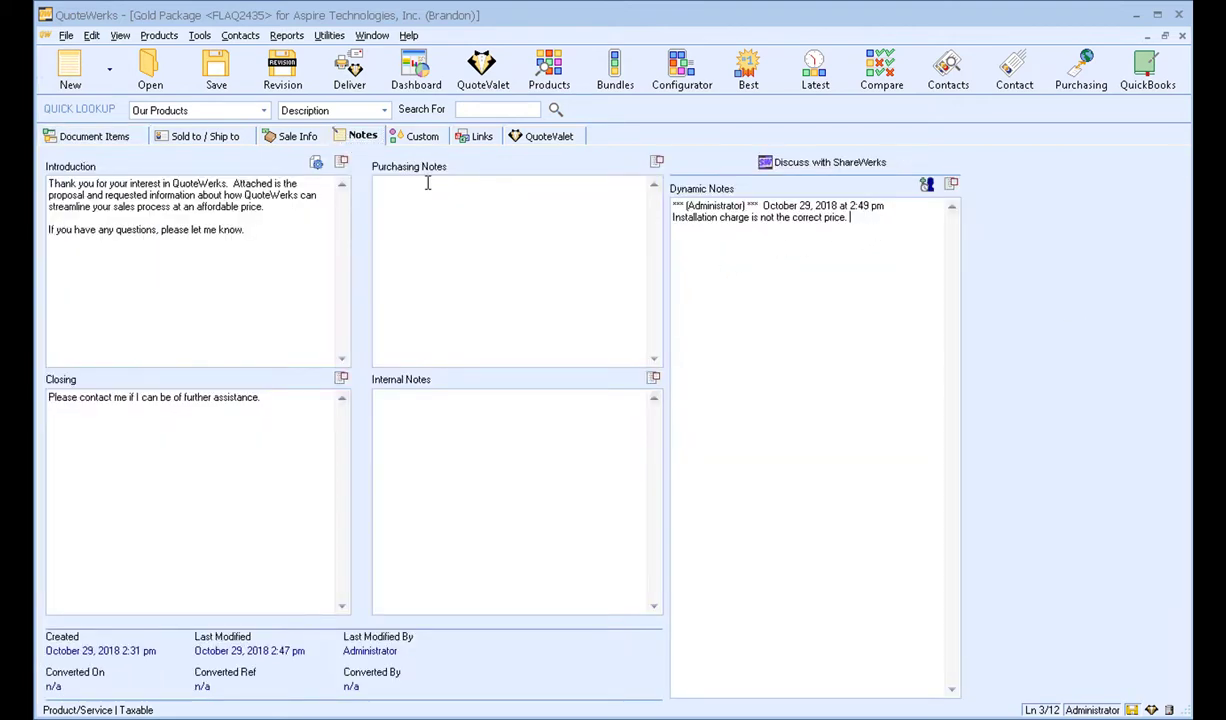
- From the line items, open the QuoteValet dashboard and launch QuoteValet Insight in the browser
left_click(100, 137)
left_click(482, 75)
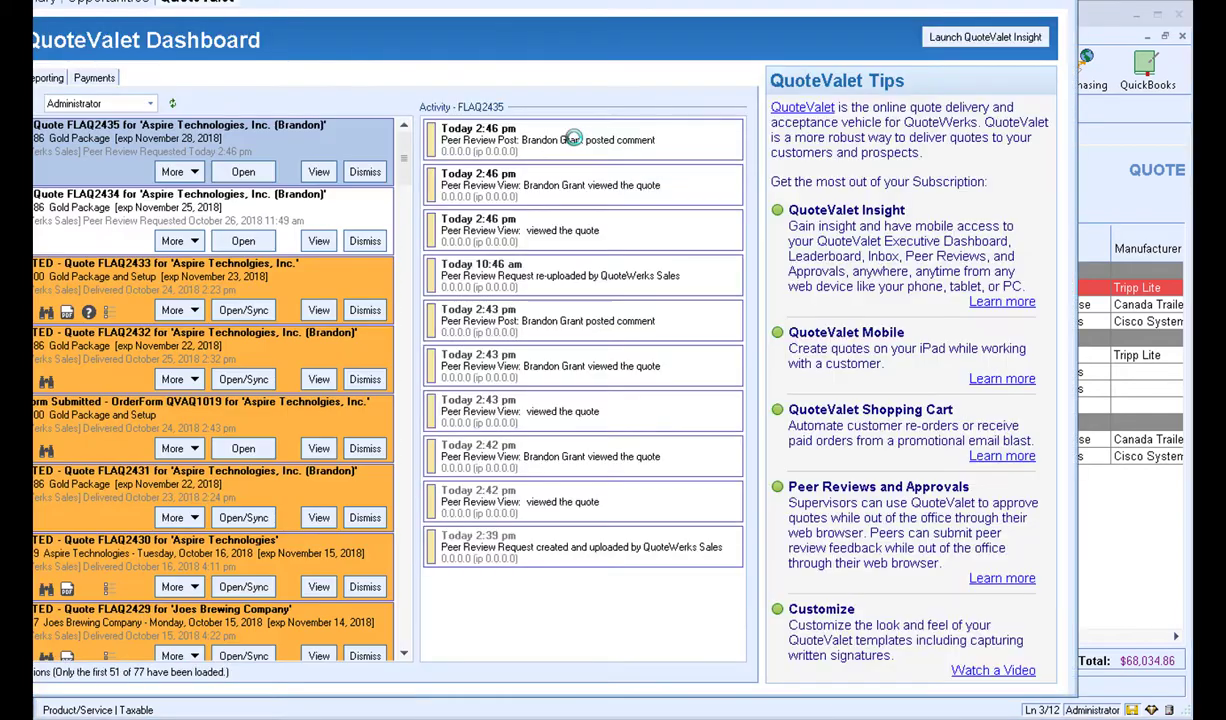
left_click_drag(416, 3, 488, 22)
left_click(1045, 80)
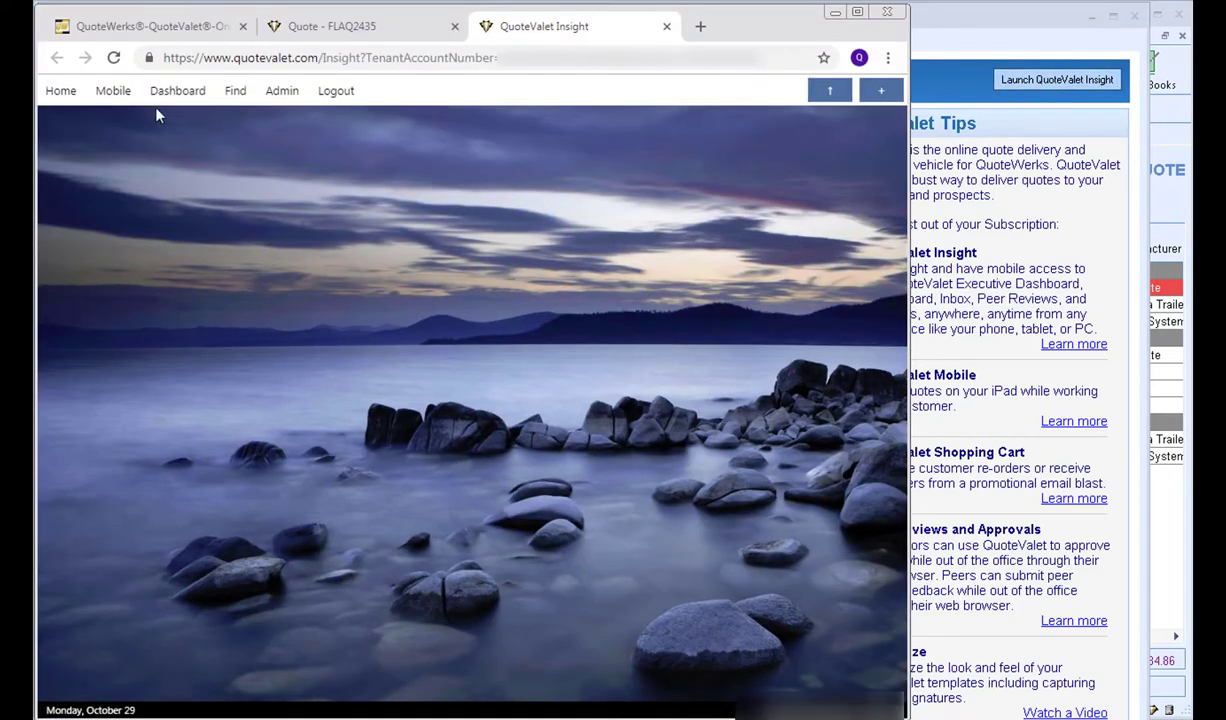
- Open the peer review page for FLAQ2435 from Dashboard > Peer Reviews in QuoteValet Insight
mouse_move(177, 95)
left_click(132, 132)
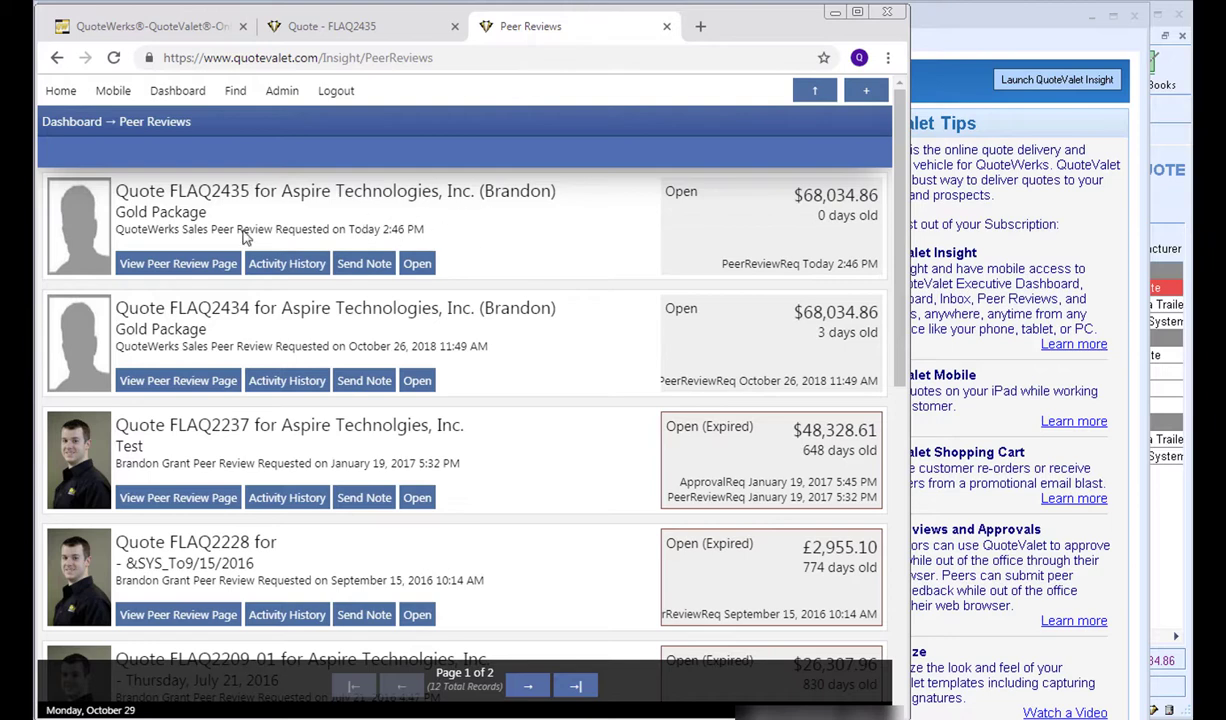
left_click(190, 264)
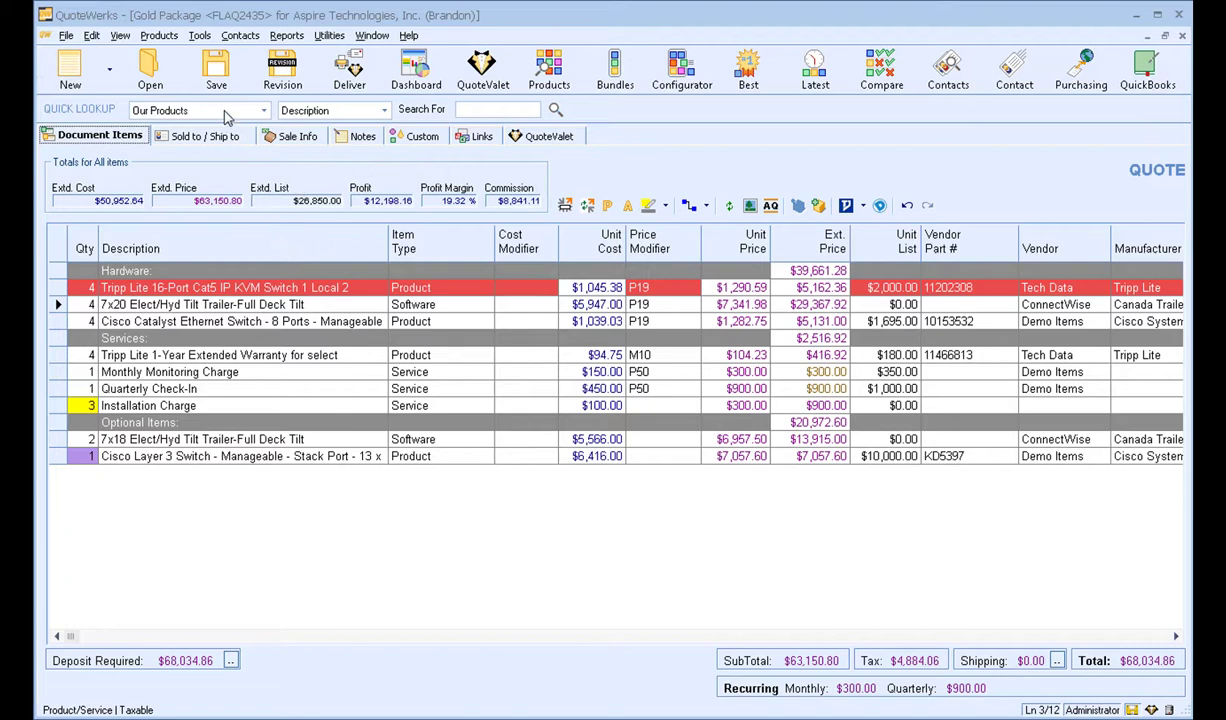
- Inspect QuoteValet Setup from the Tenant Account tab of Tools > Options, then close it
left_click(199, 36)
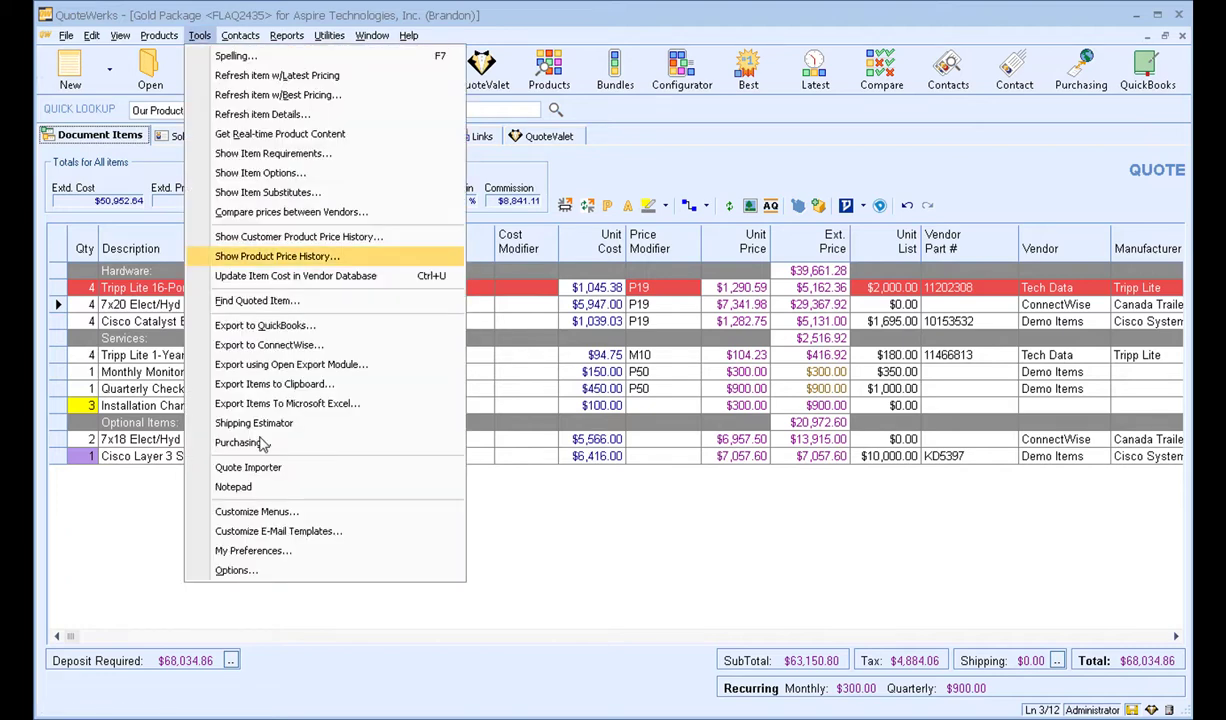
left_click(262, 572)
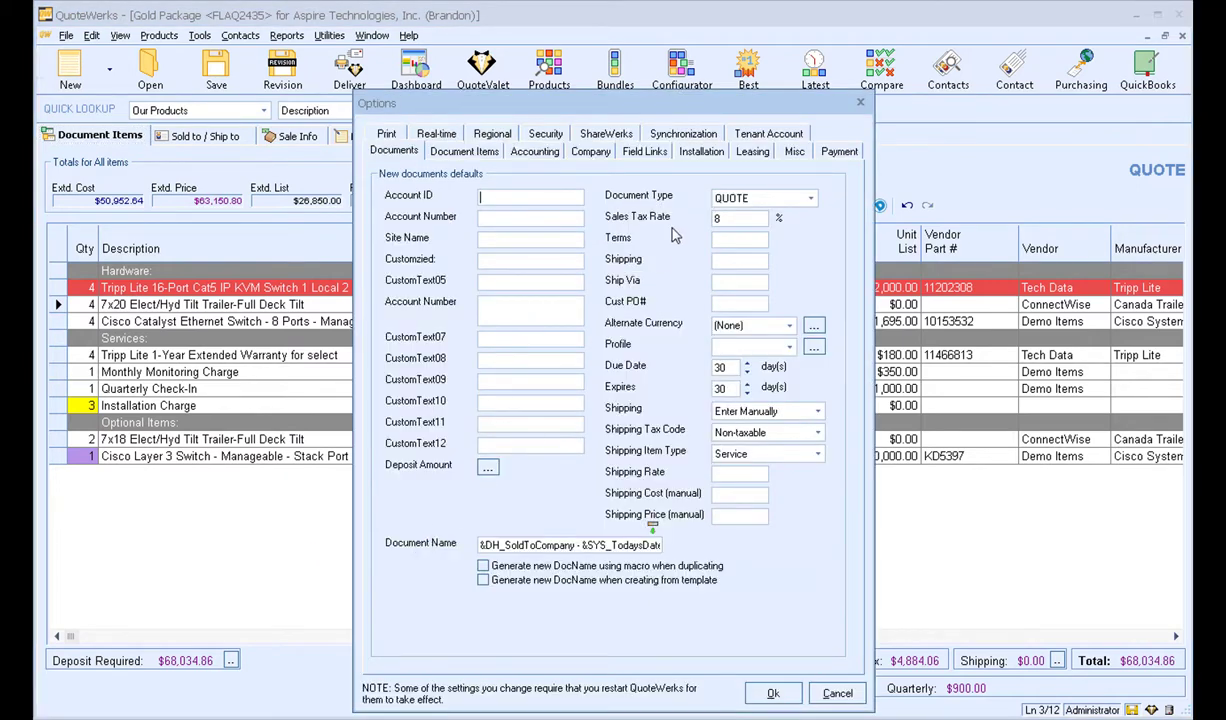
left_click(754, 136)
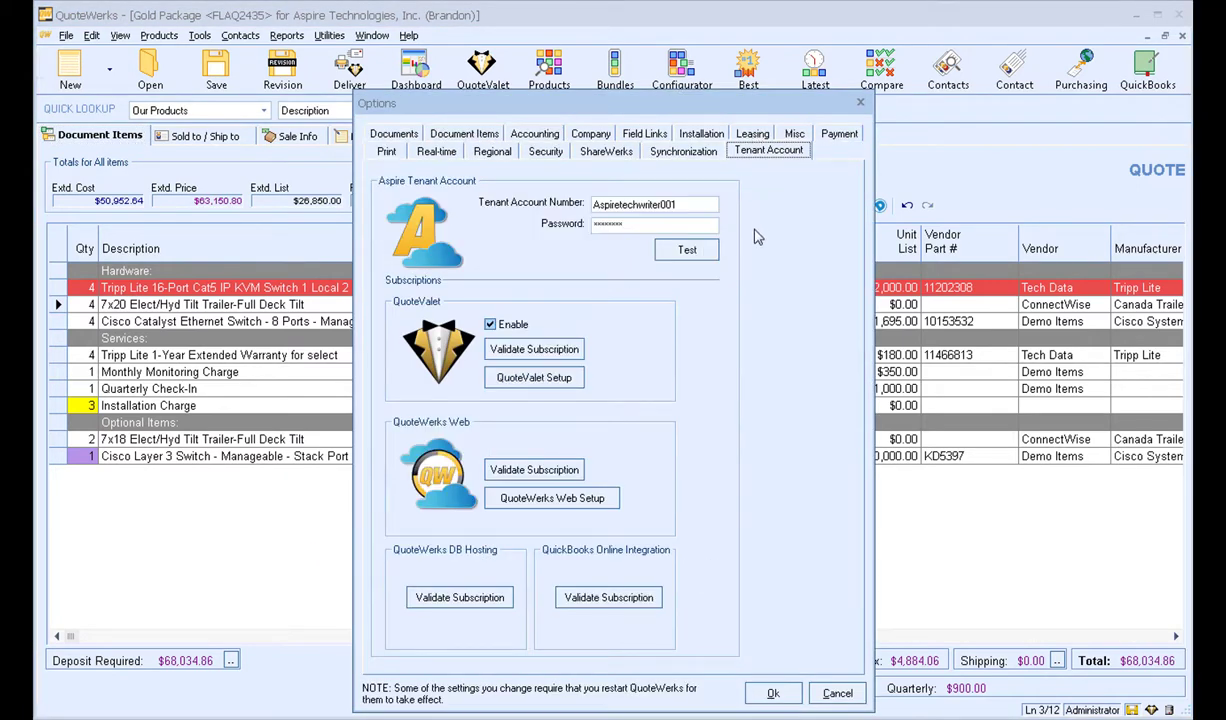
left_click(533, 383)
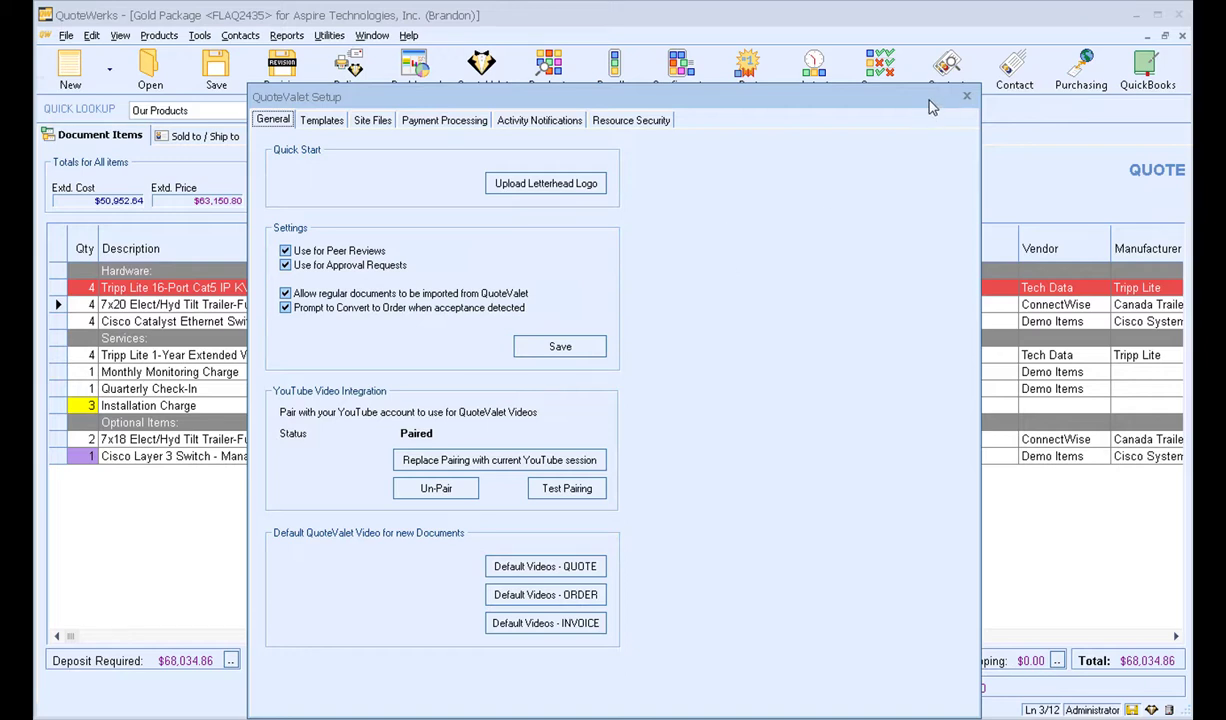
left_click(966, 99)
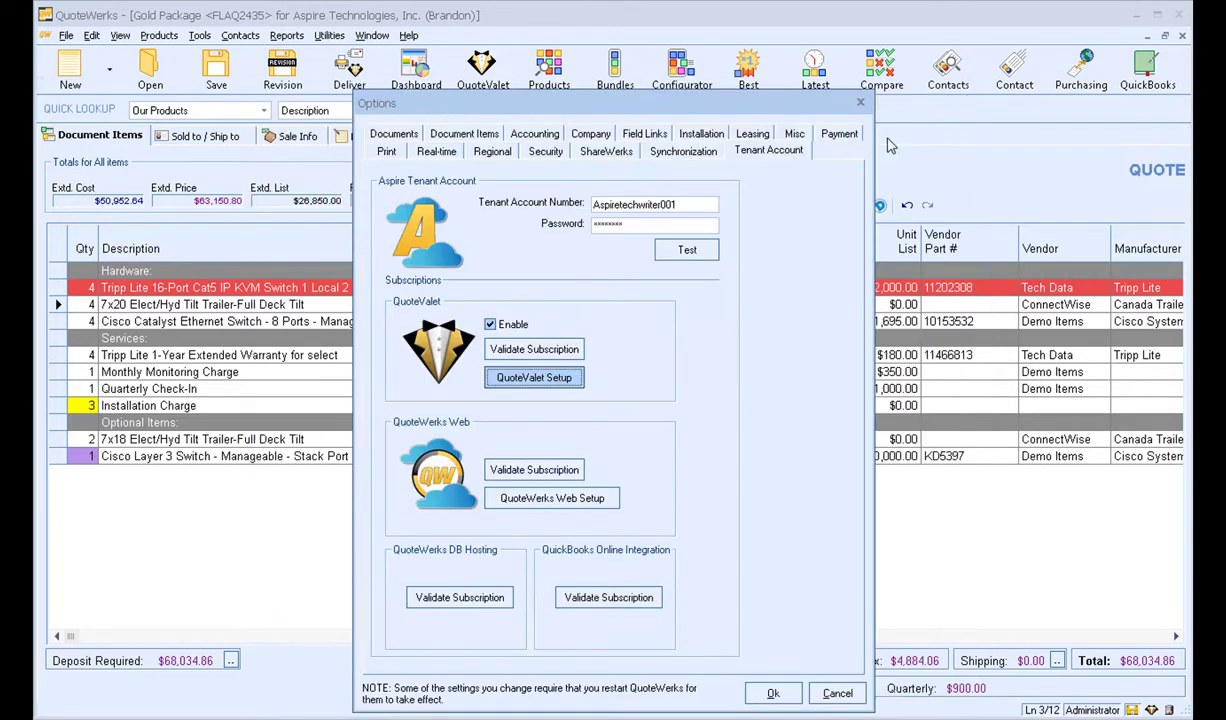
- Review the Installation tab settings in Options, then close the dialog with Ok
left_click(703, 134)
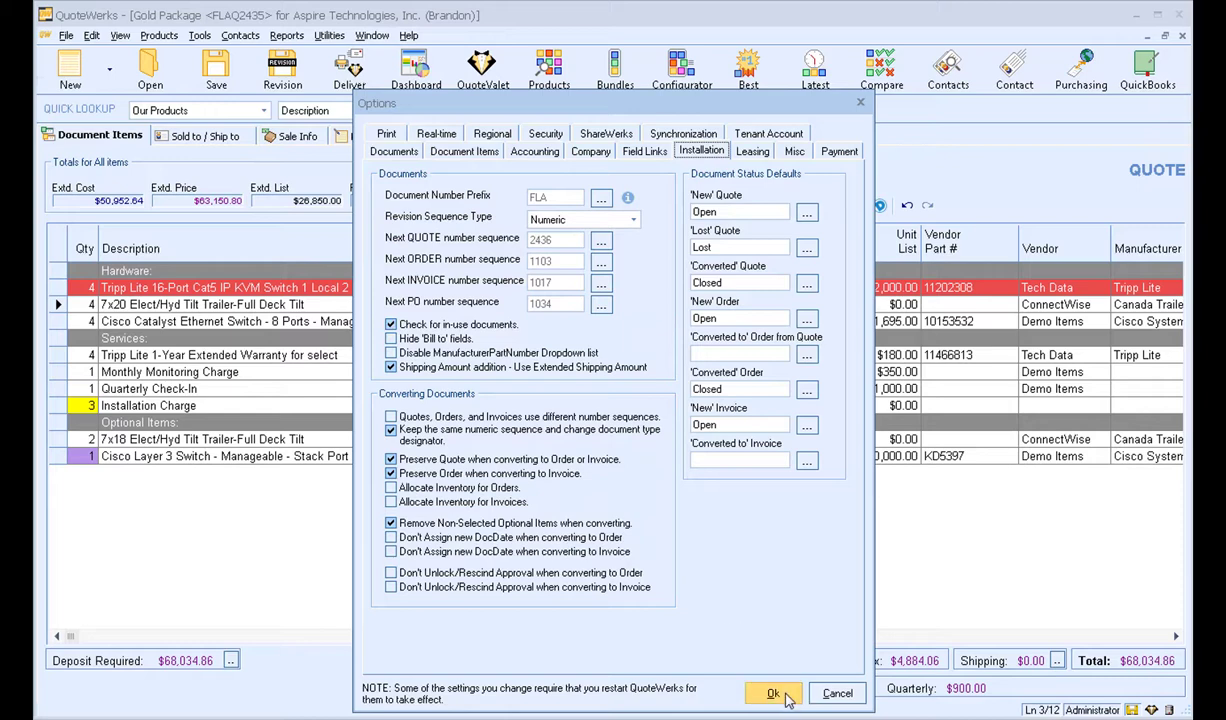
left_click(780, 696)
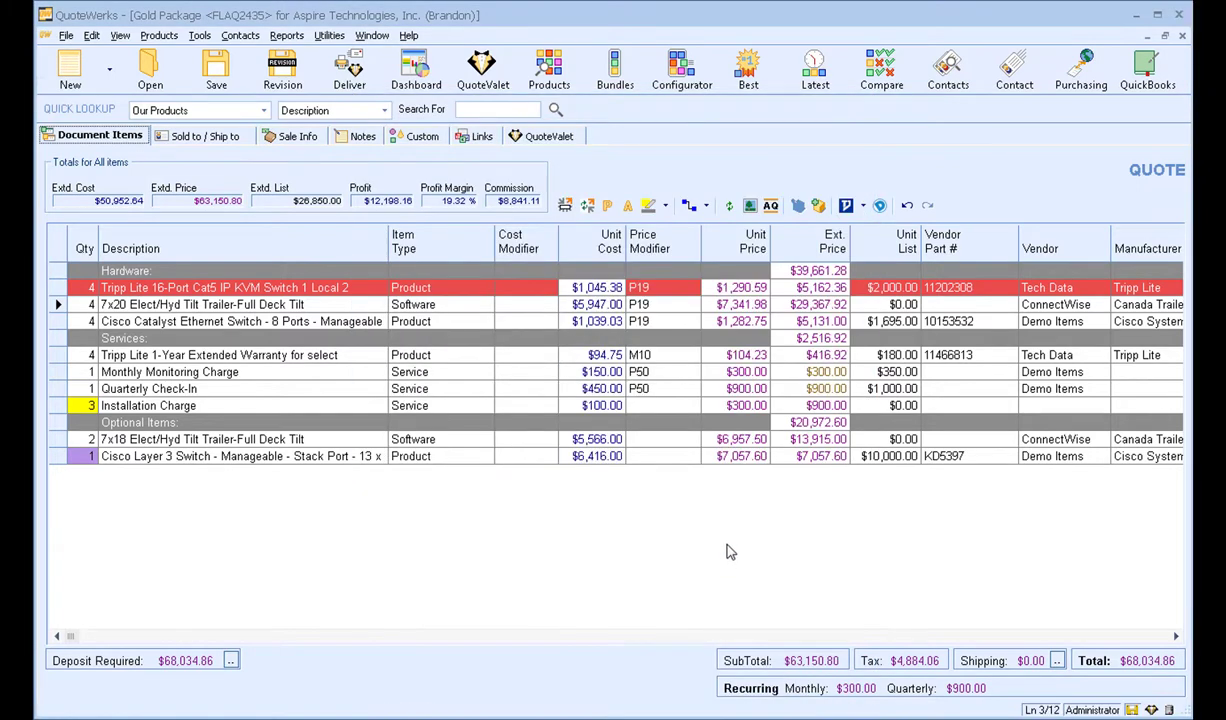